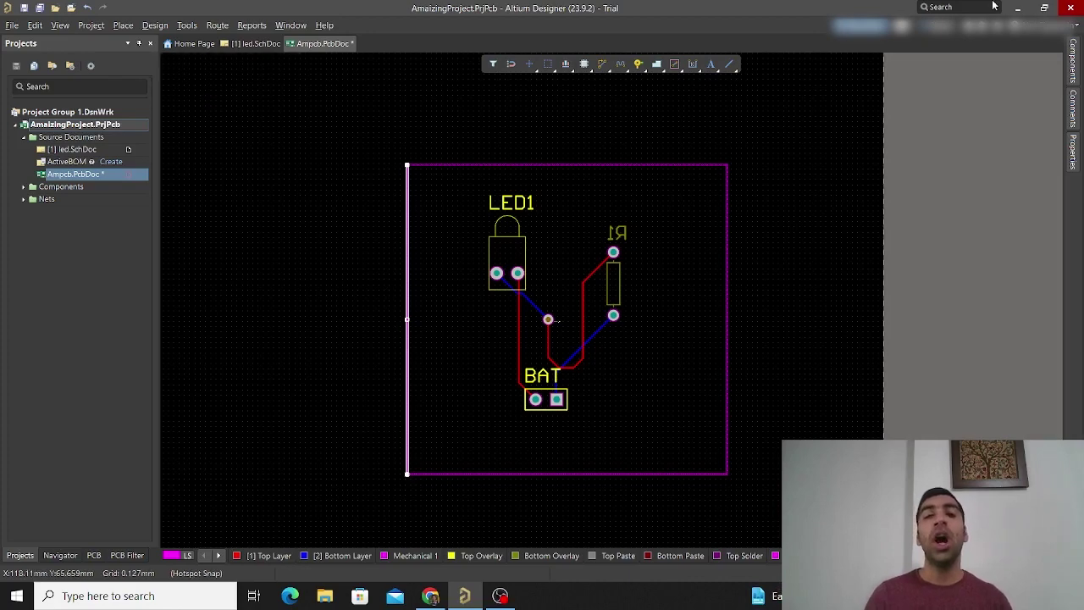
Select all four sides of the keep-out rectangle and define the board shape from the selected objects
left_click_drag(781, 133, 719, 229)
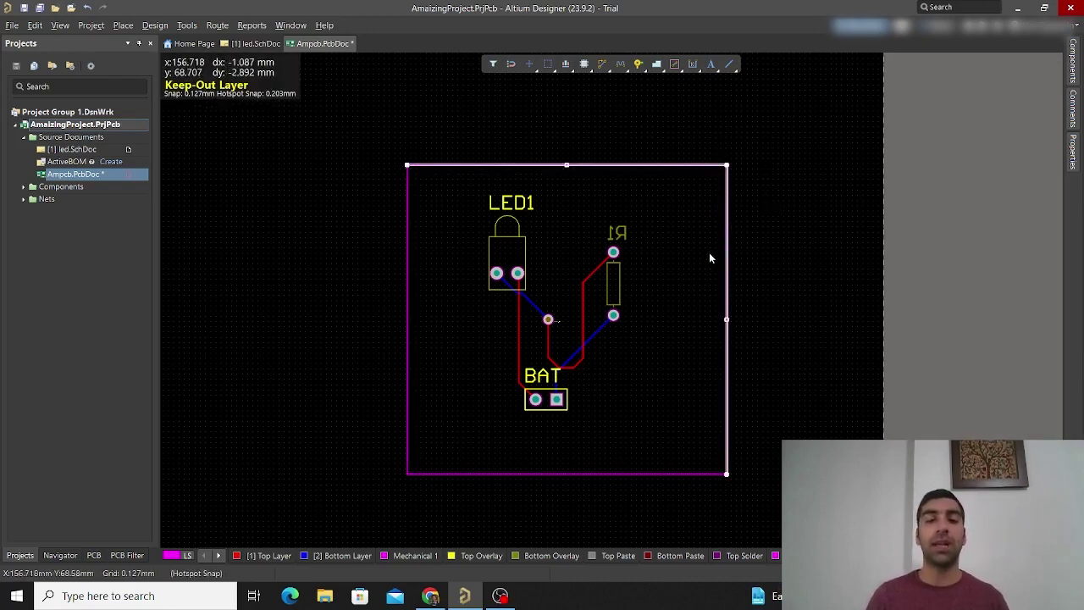
left_click(780, 195)
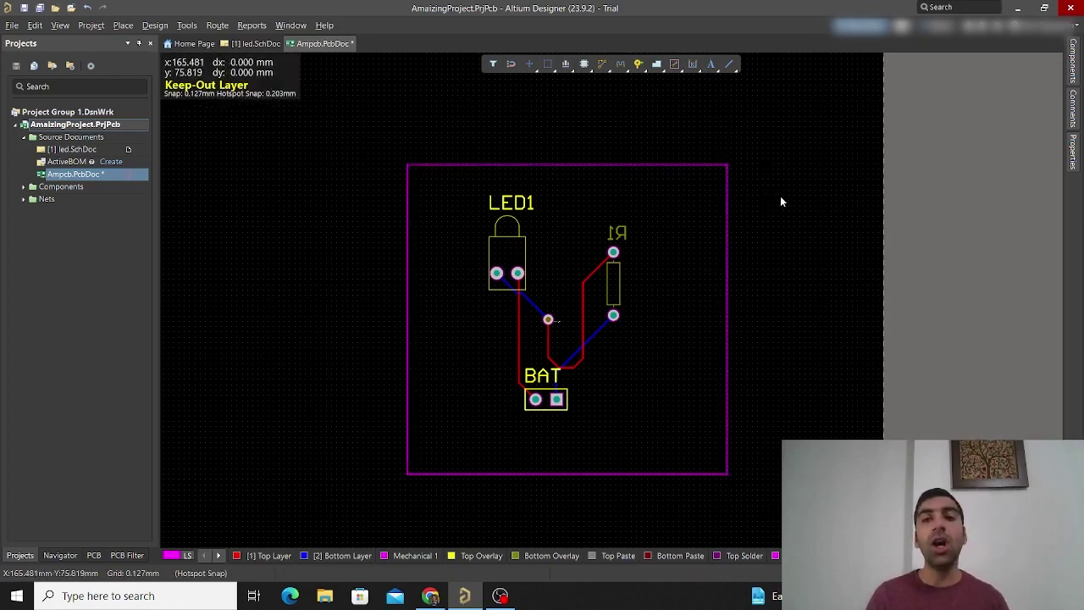
left_click(727, 263)
key("Tab")
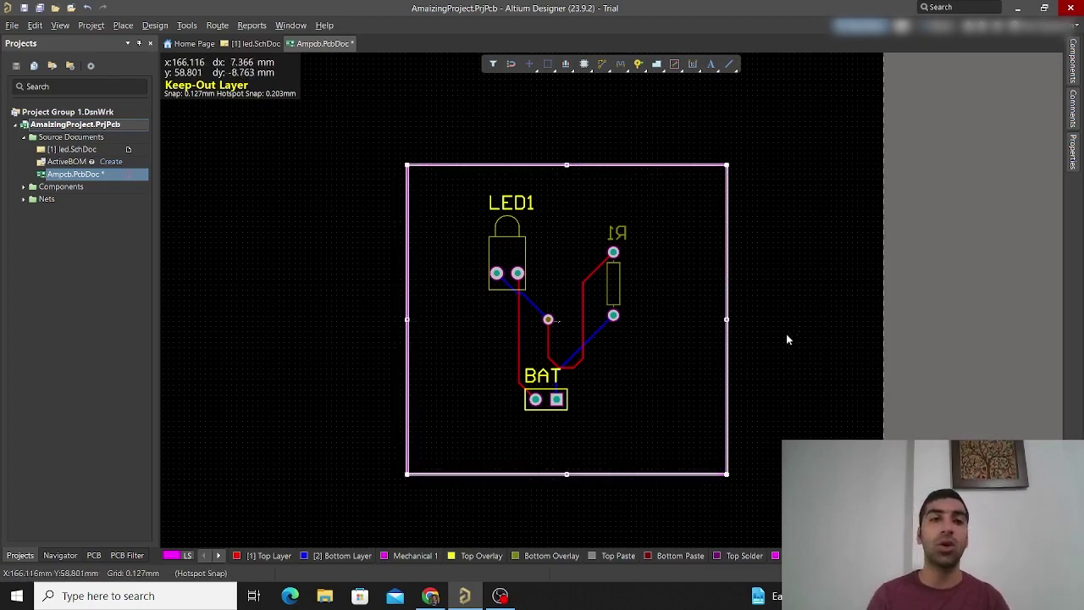
left_click(170, 27)
mouse_move(197, 114)
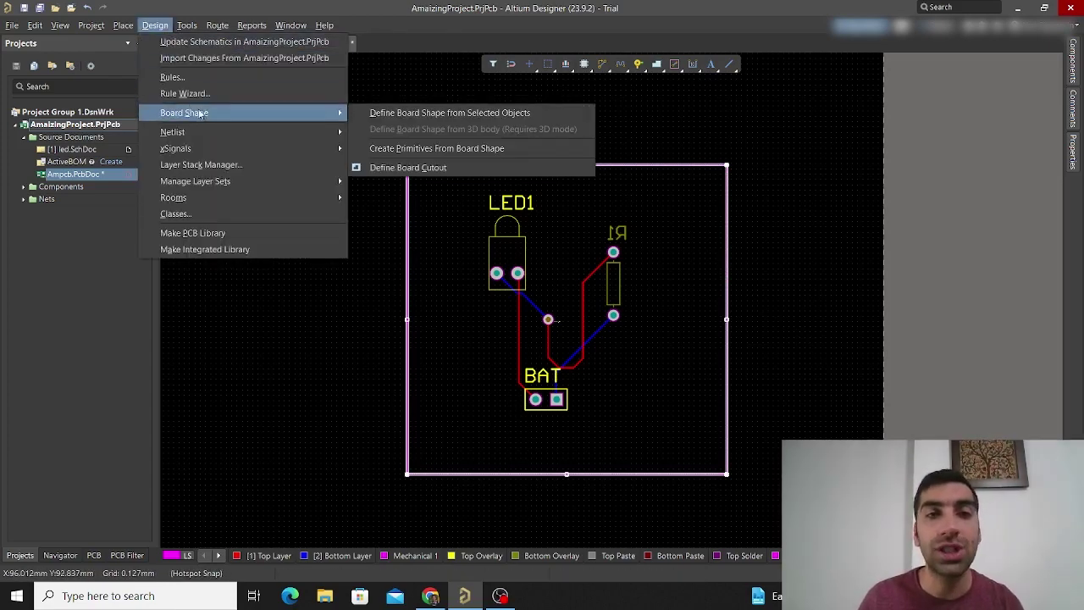
left_click(409, 115)
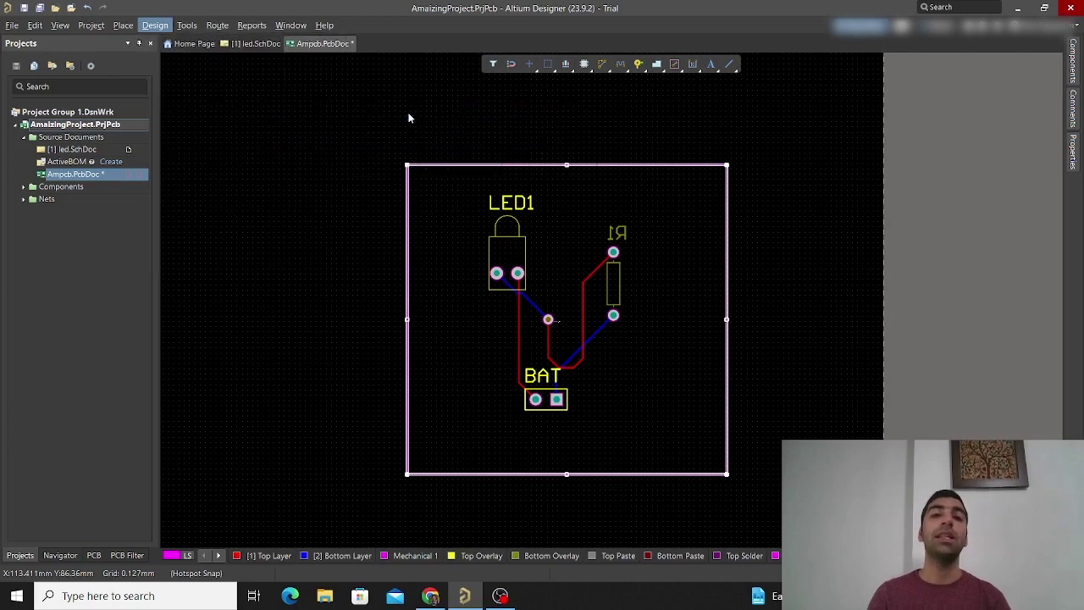
Inspect the redefined board shape and its edges against the keep-out outline
scroll(606, 184, "down", 1, "ctrl")
scroll(606, 185, "down", 4, "ctrl")
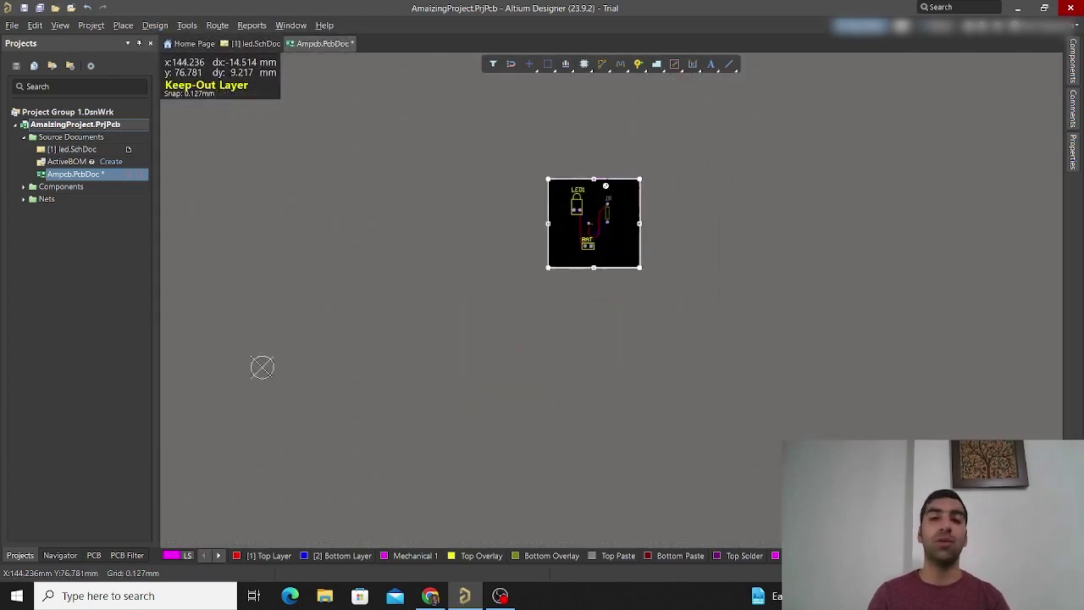
scroll(605, 188, "up", 1, "ctrl")
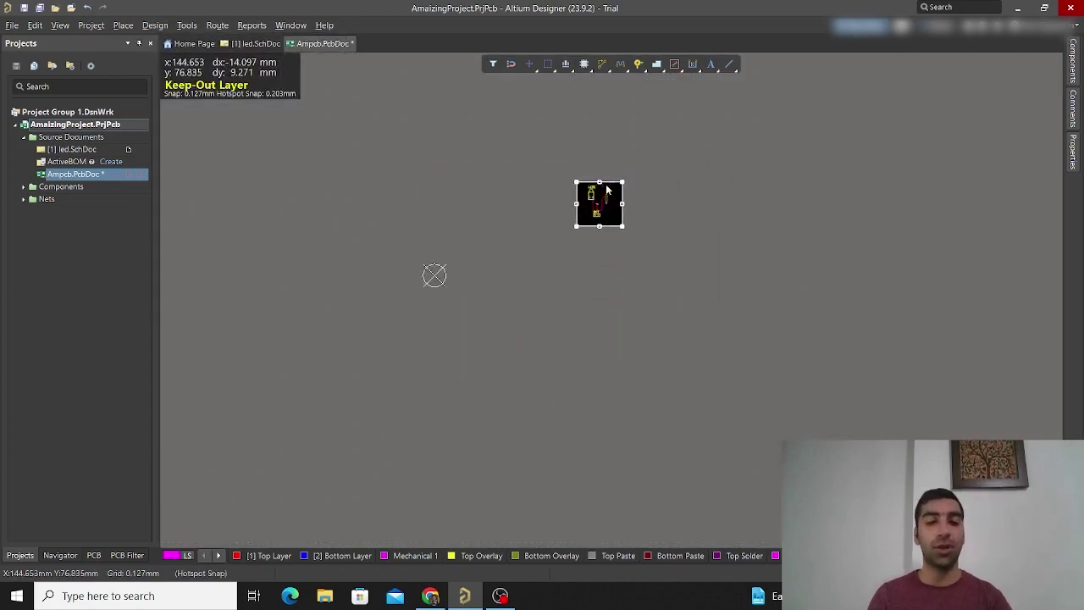
scroll(606, 190, "up", 4, "ctrl")
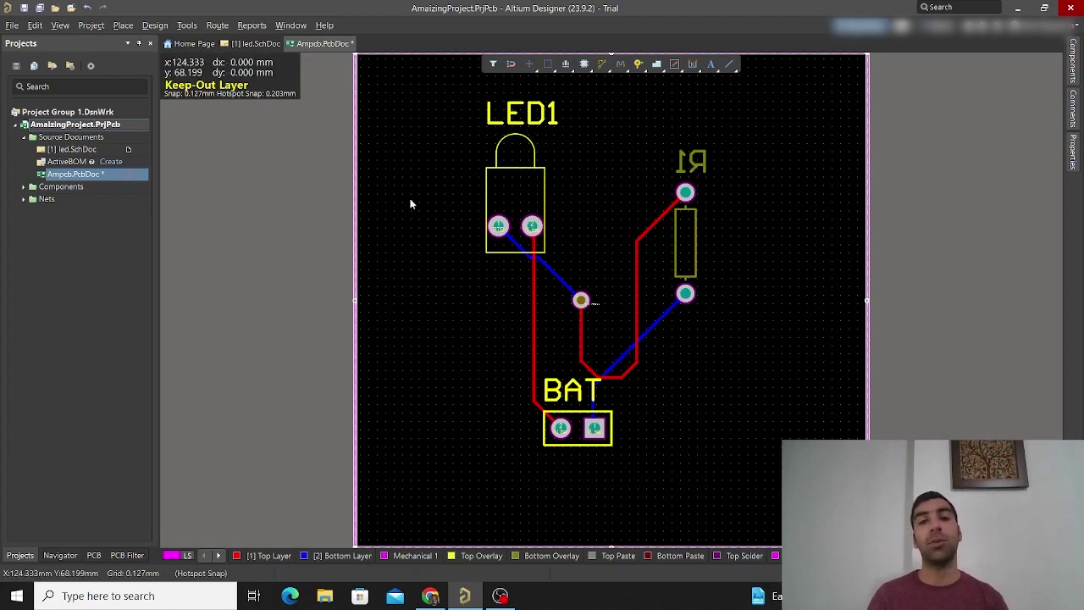
scroll(380, 255, "down", 1, "ctrl")
scroll(381, 255, "down", 2, "ctrl")
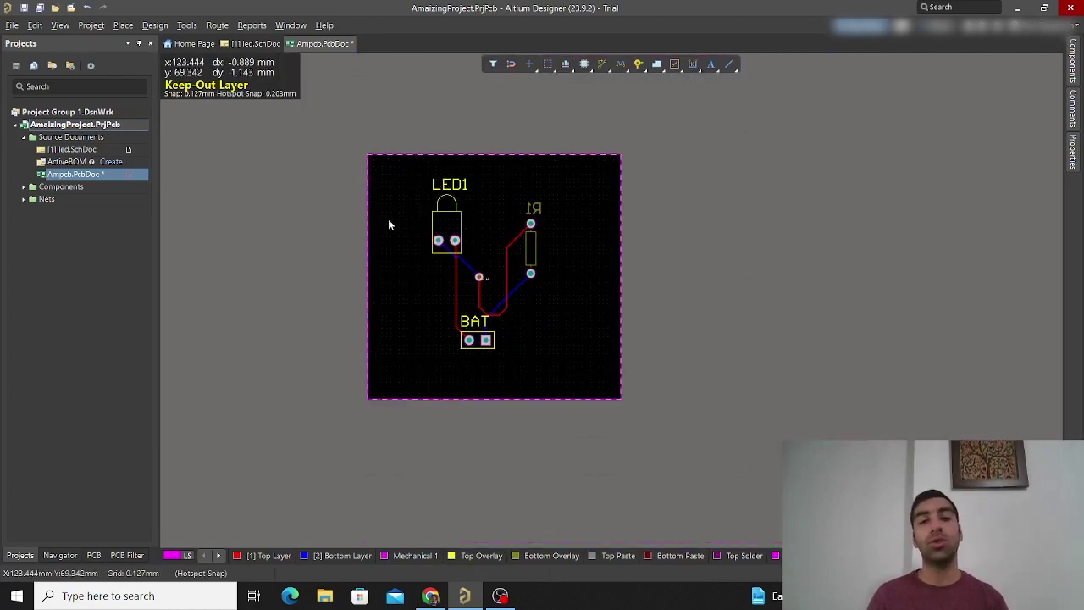
scroll(370, 254, "up", 3, "ctrl")
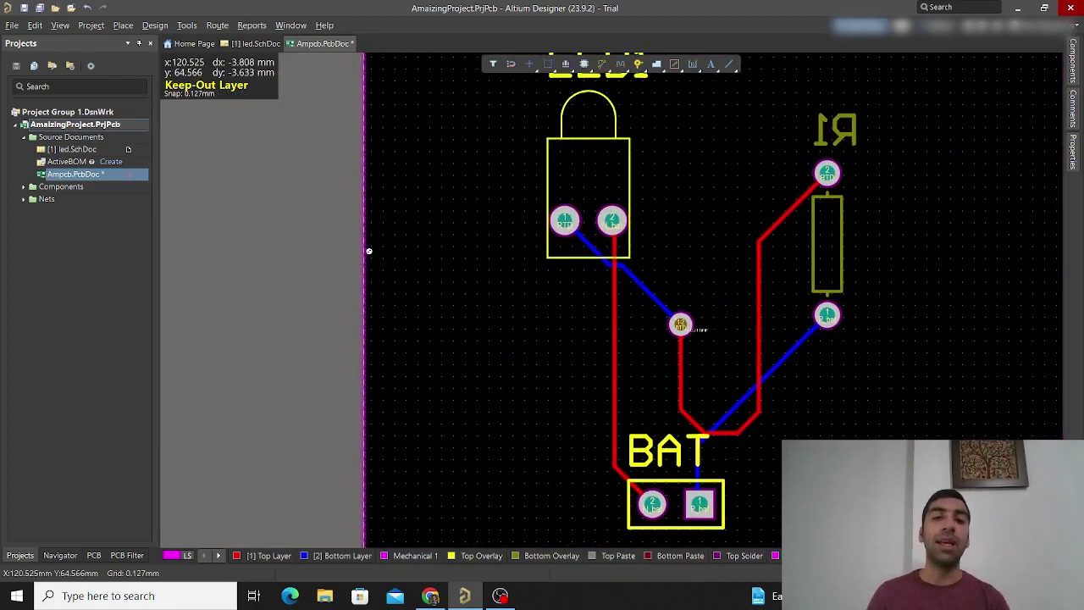
scroll(396, 282, "up", 3)
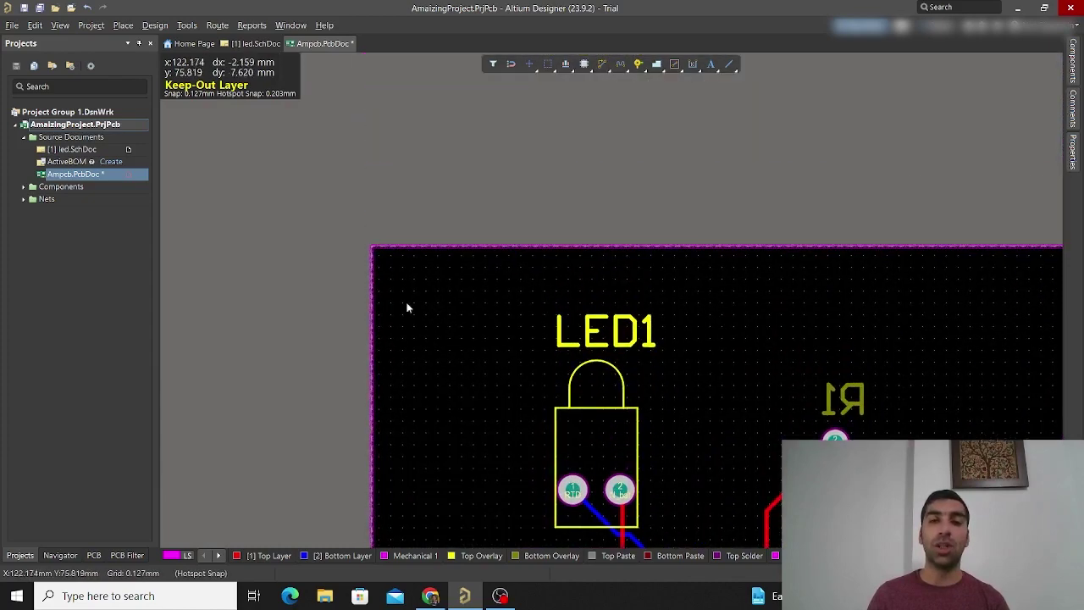
Open the properties of the board's top keep-out line and check its width
left_click(408, 247)
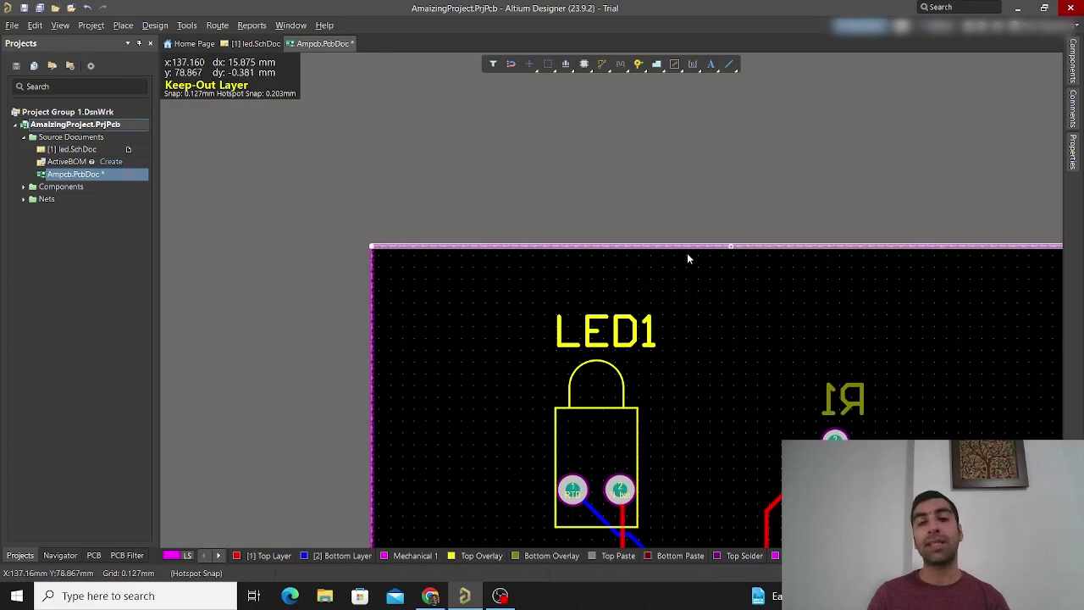
left_click(1073, 153)
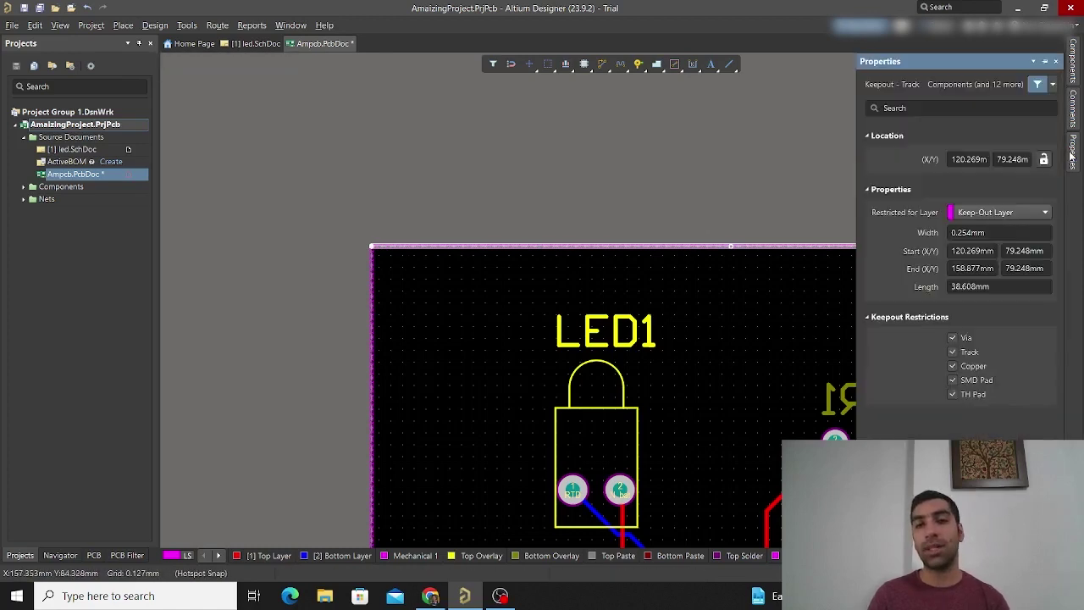
left_click(996, 235)
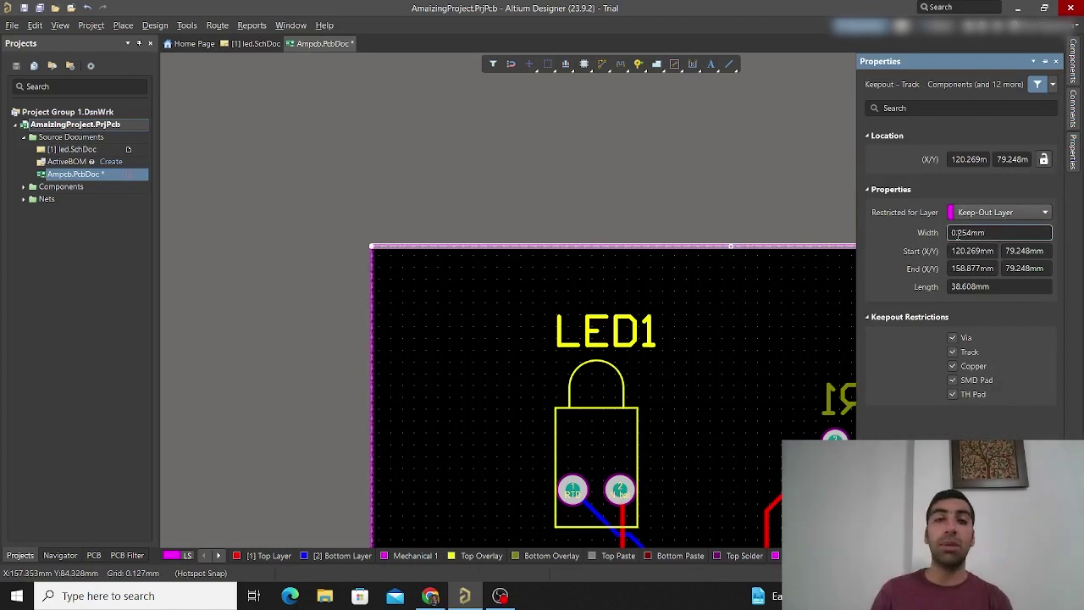
left_click(733, 197)
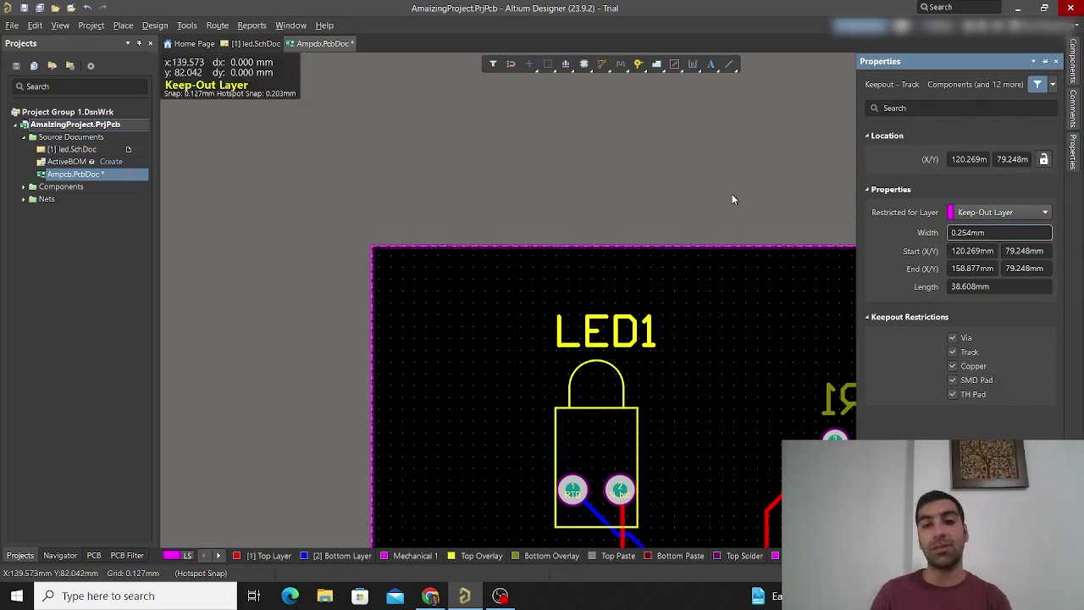
Switch the measurement units to mils and check the top keep-out line's dimensions, ending back in millimetres
key("q")
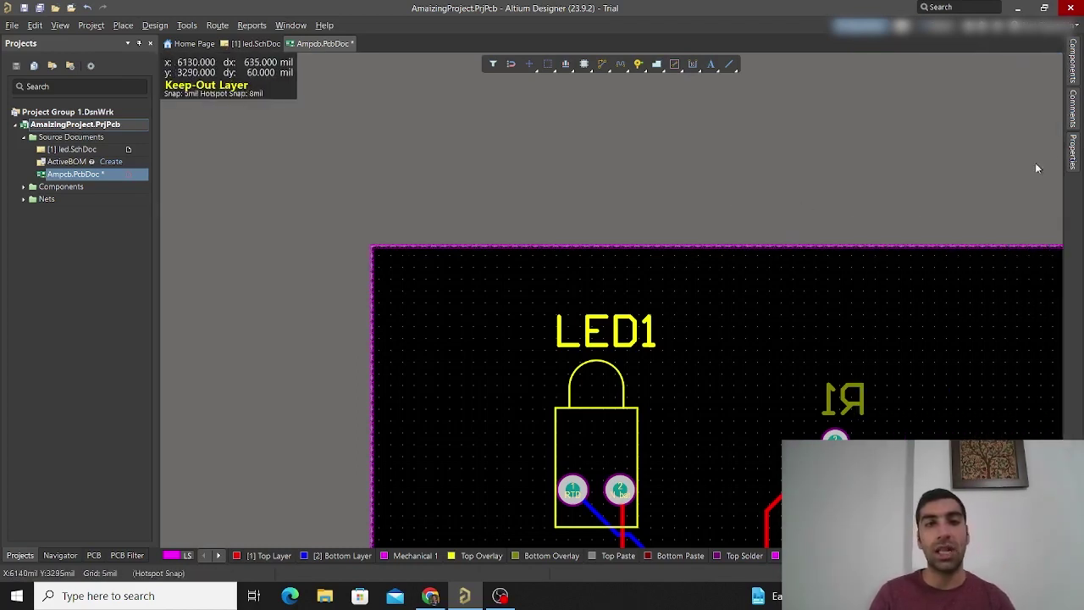
left_click(837, 247)
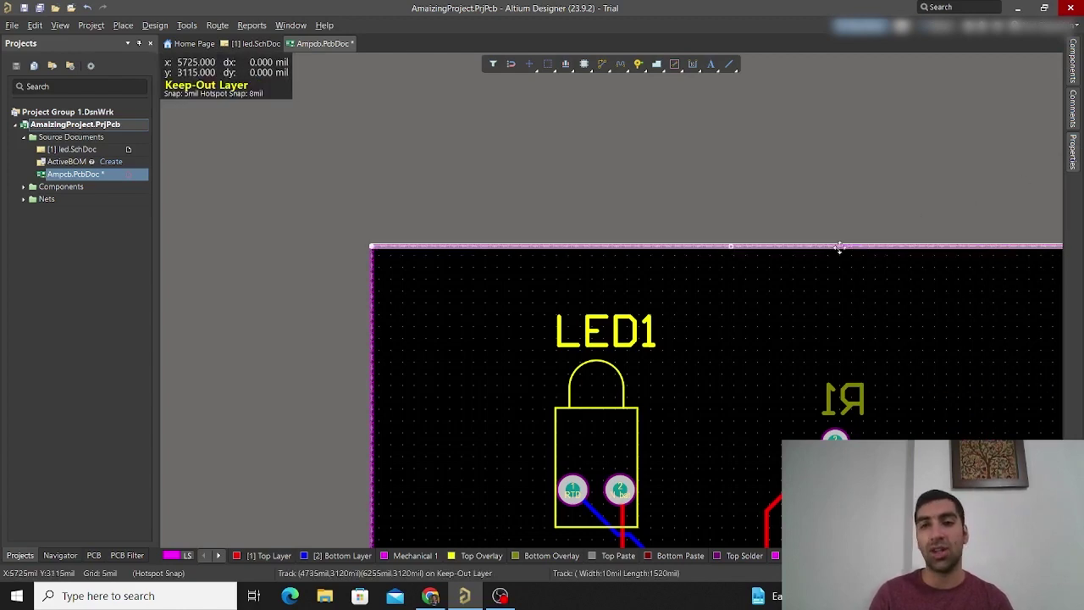
left_click(1072, 154)
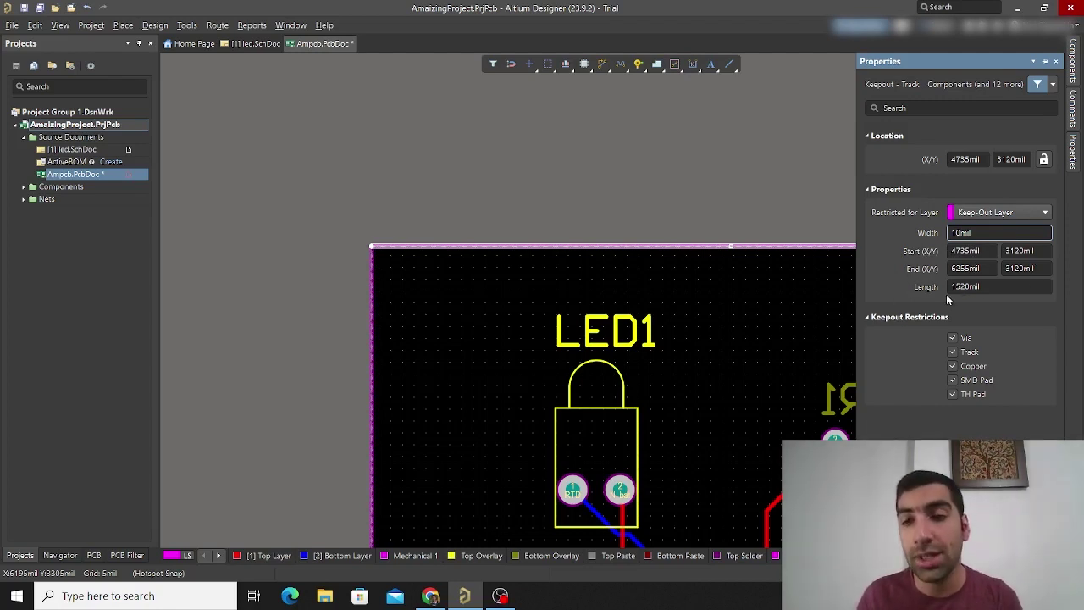
left_click(650, 156)
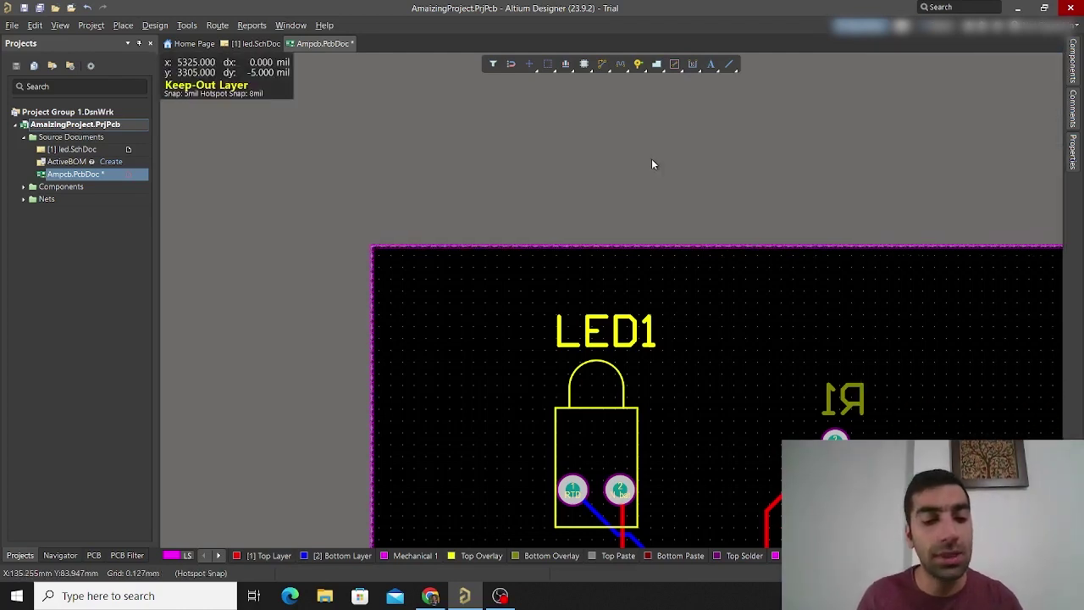
Check the top keep-out line's length in millimetres in its properties
left_click(1074, 153)
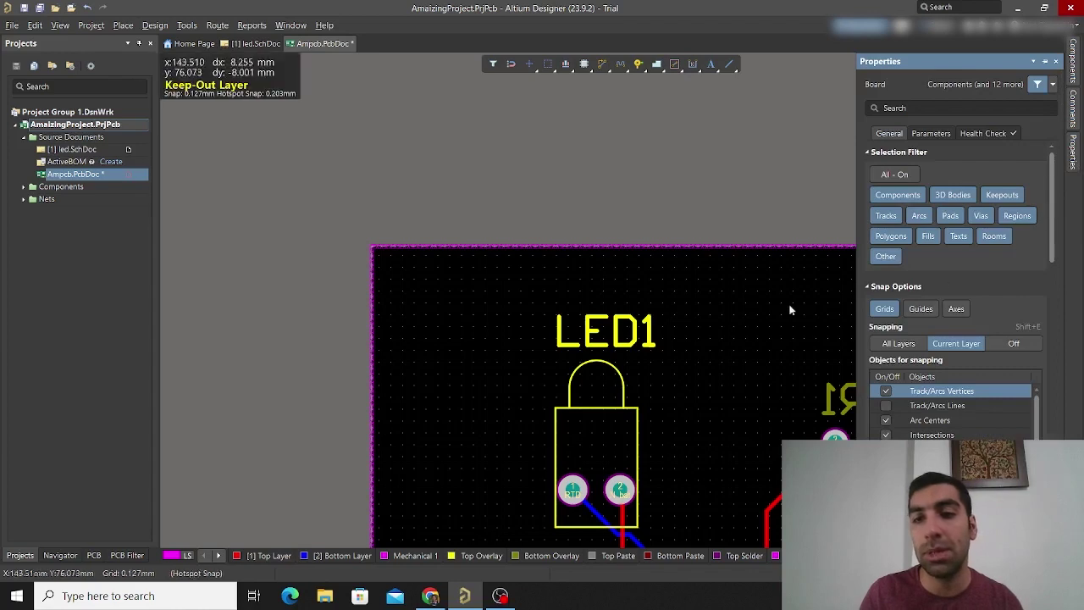
left_click(702, 248)
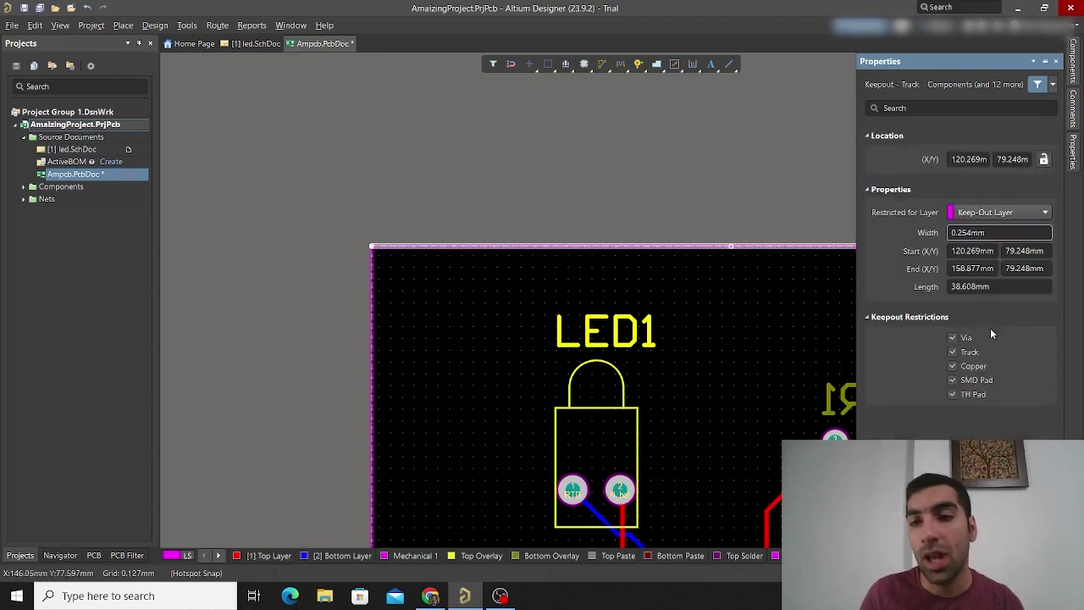
left_click(1009, 288)
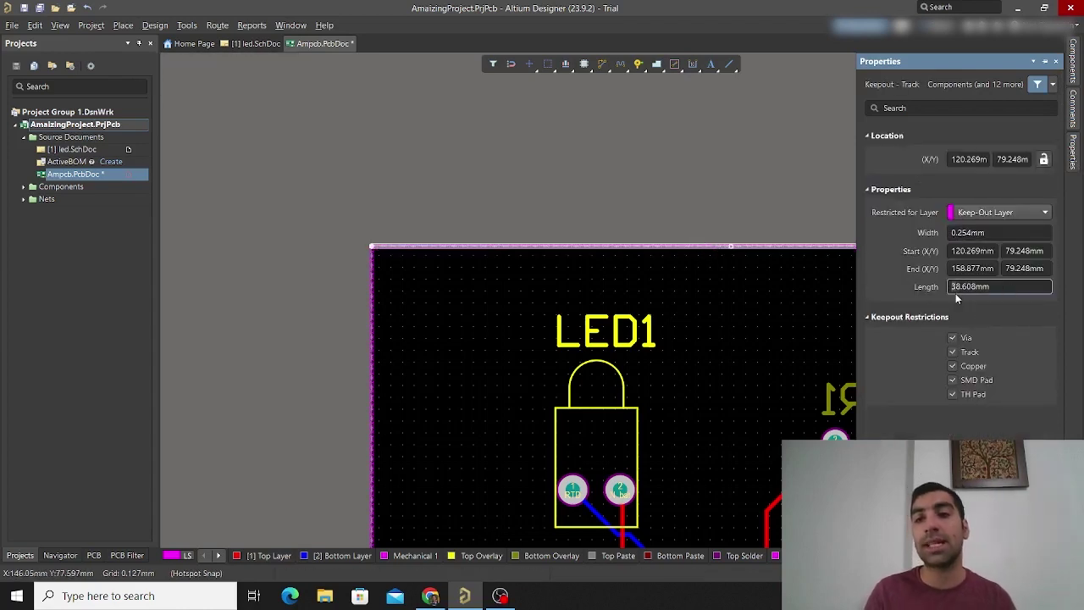
left_click_drag(956, 293, 1006, 291)
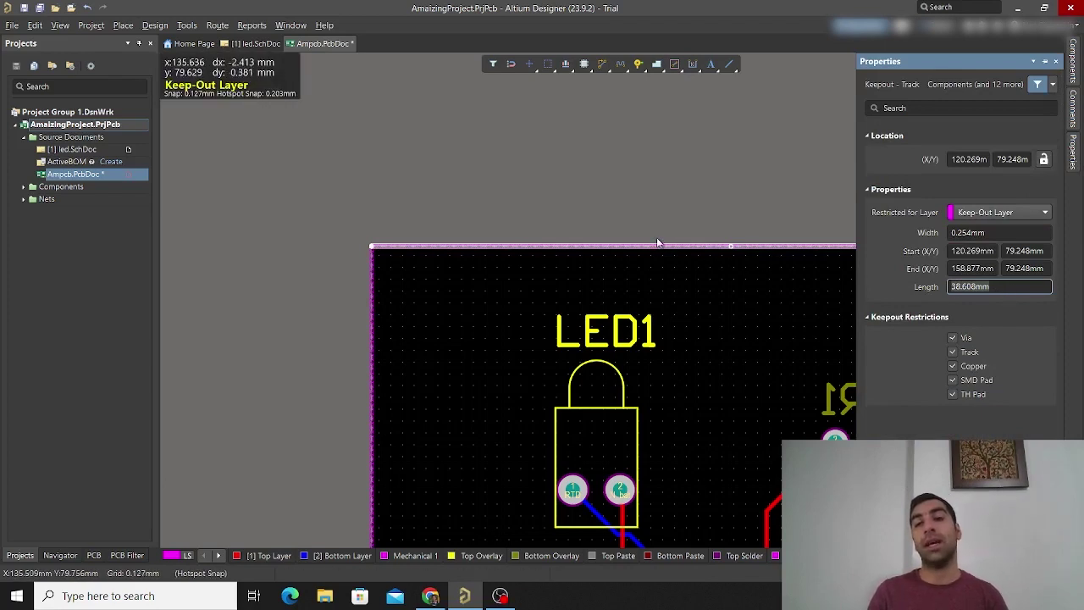
left_click(700, 208)
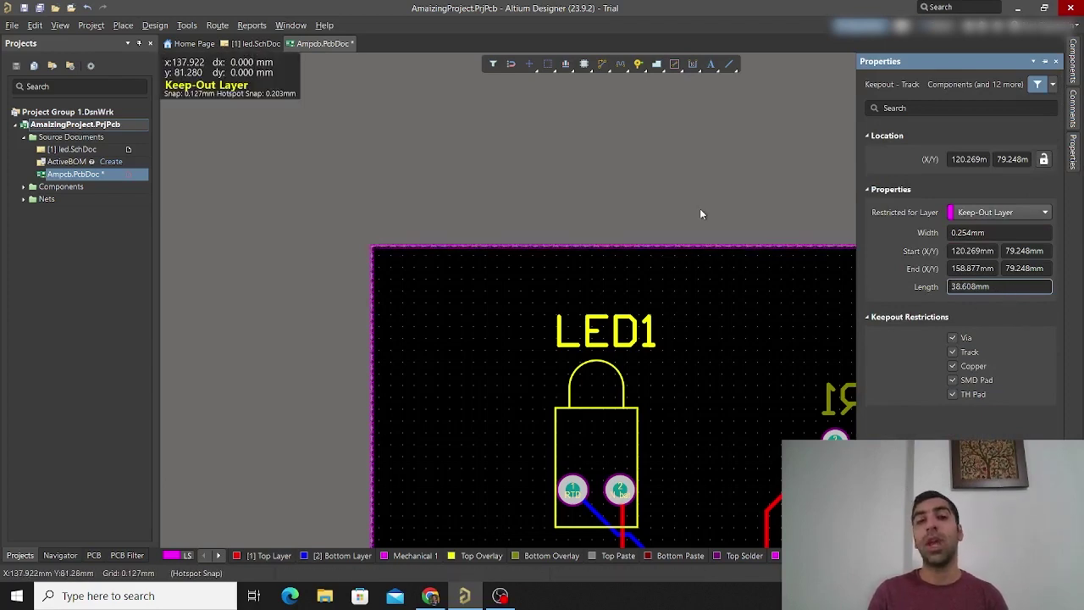
Set the length of the top keep-out line to 30 mm
left_click(656, 249)
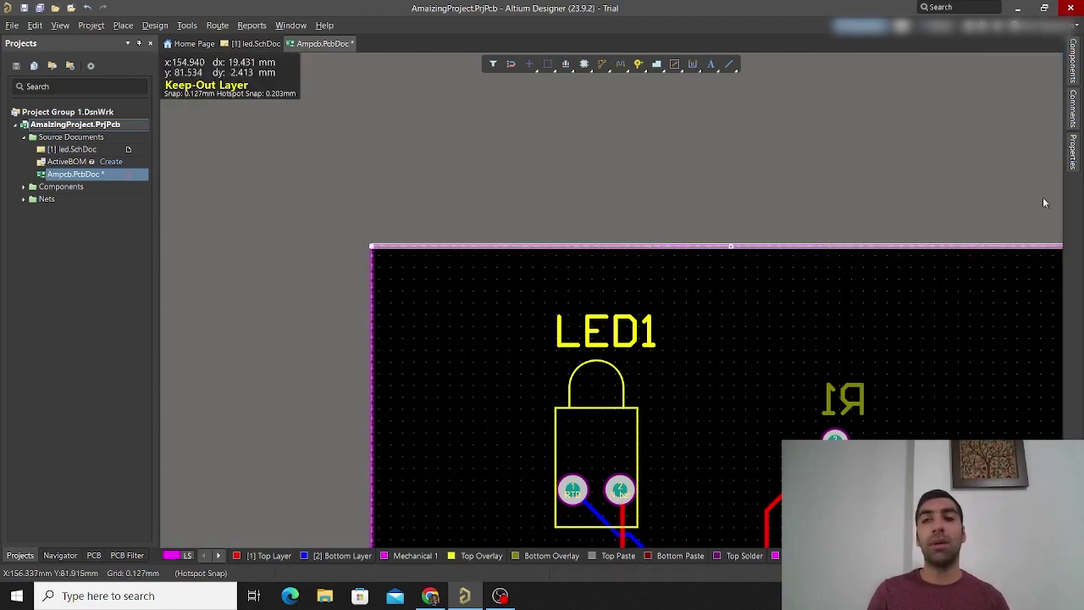
left_click(1074, 156)
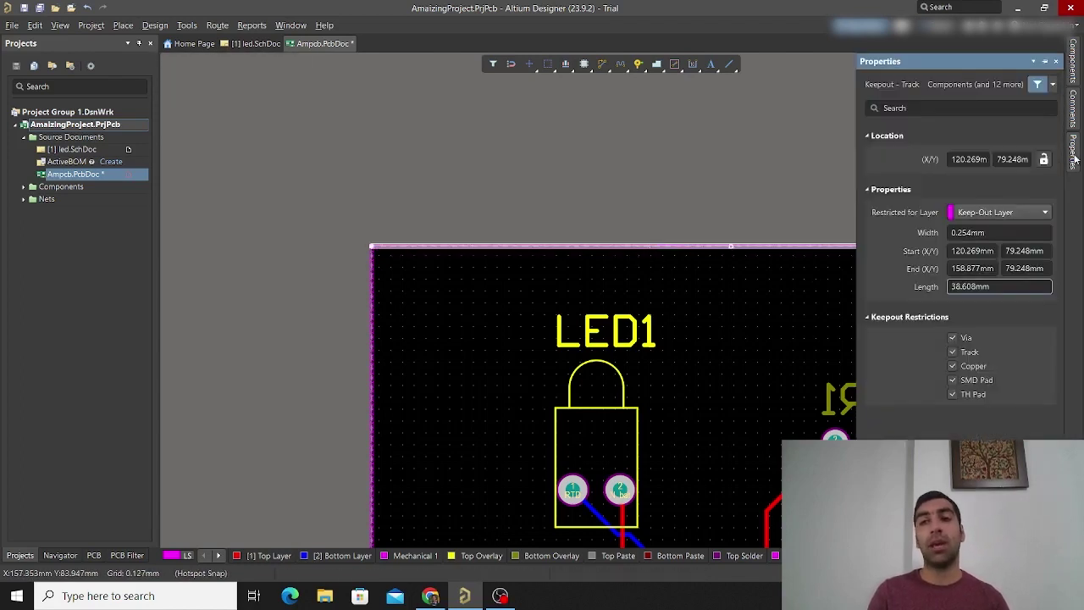
double_click(997, 288)
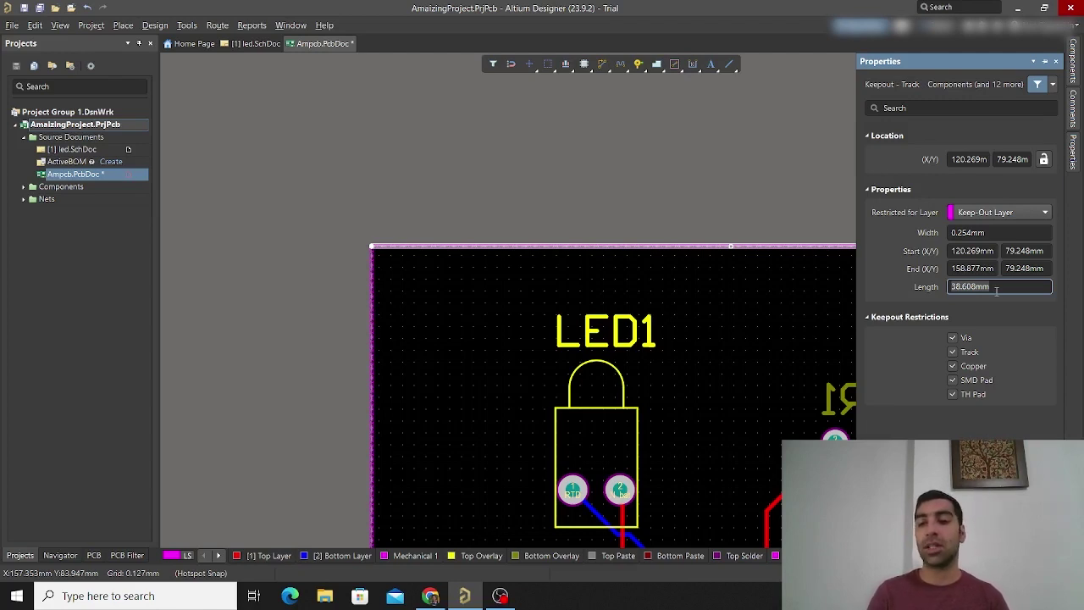
type("30")
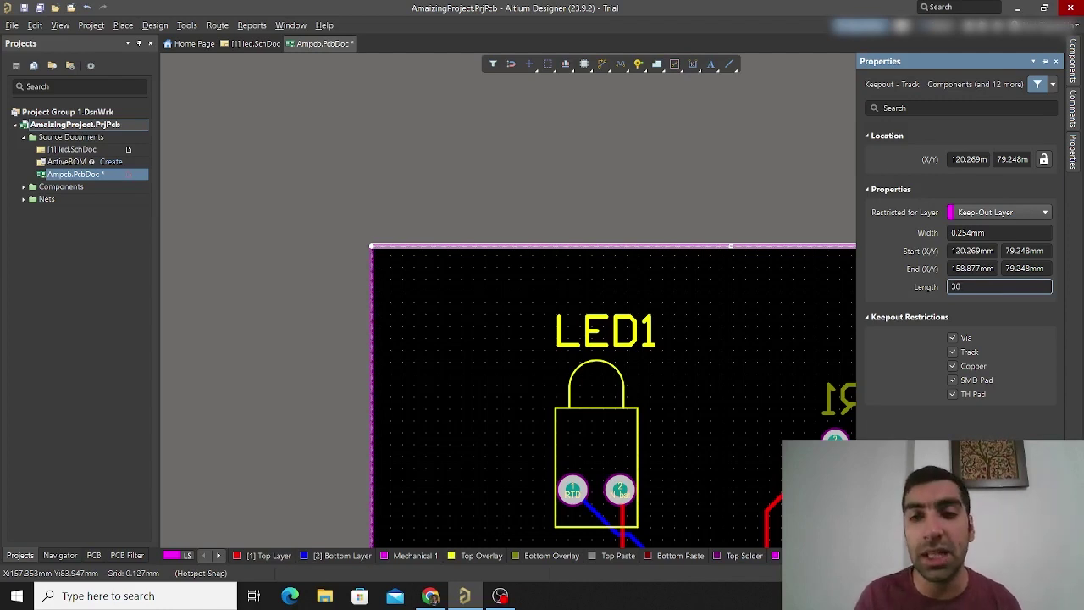
key("Return")
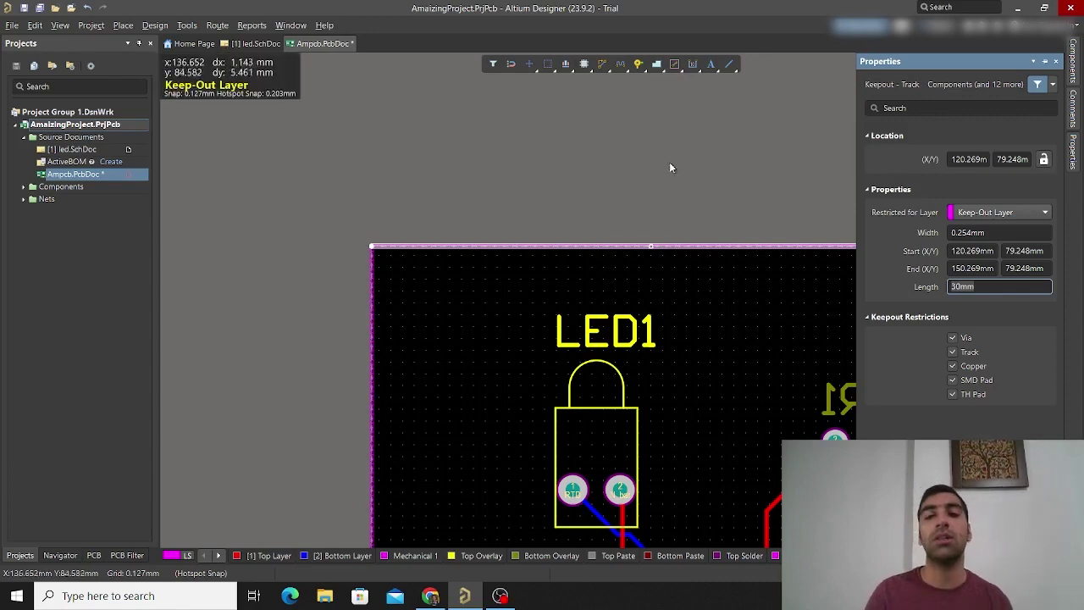
Select the left keep-out line and set its length to 40 mm
right_click_drag(642, 206, 450, 133)
key("ctrl+Page_Down")
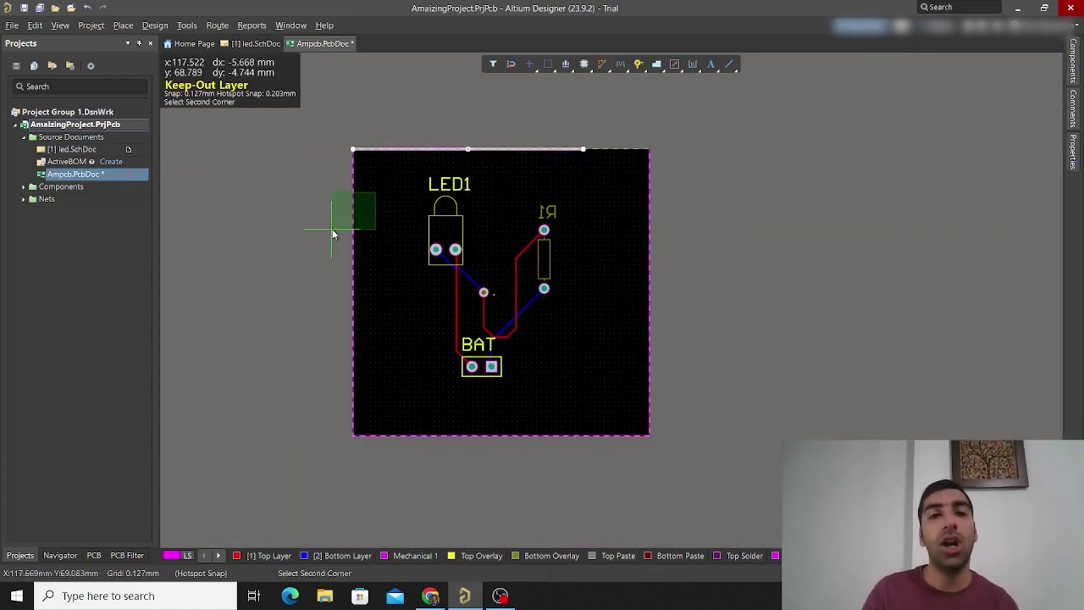
mouse_move(1073, 152)
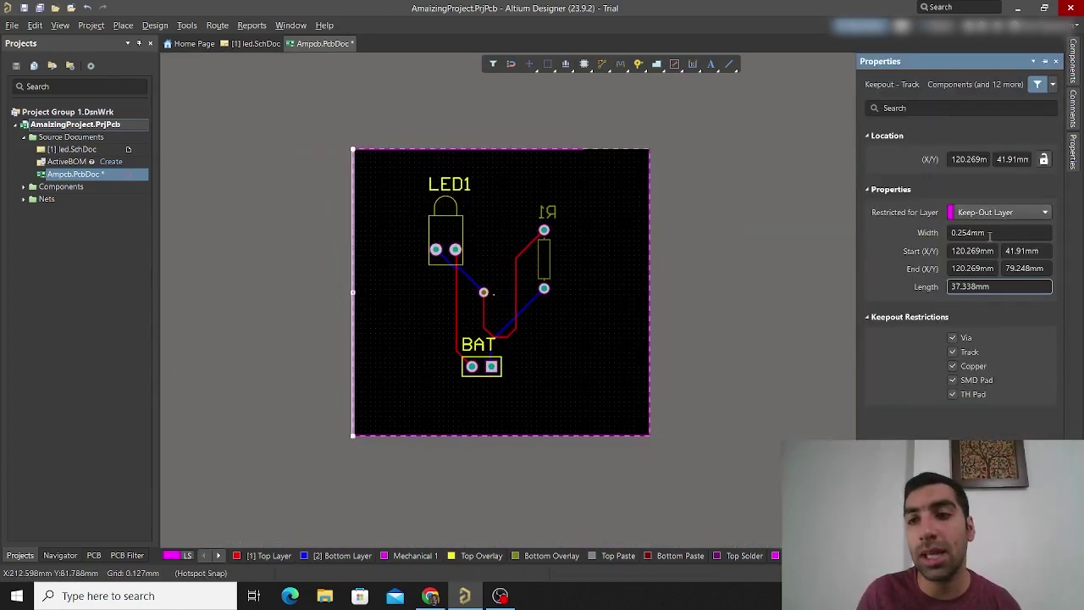
double_click(984, 287)
type("40")
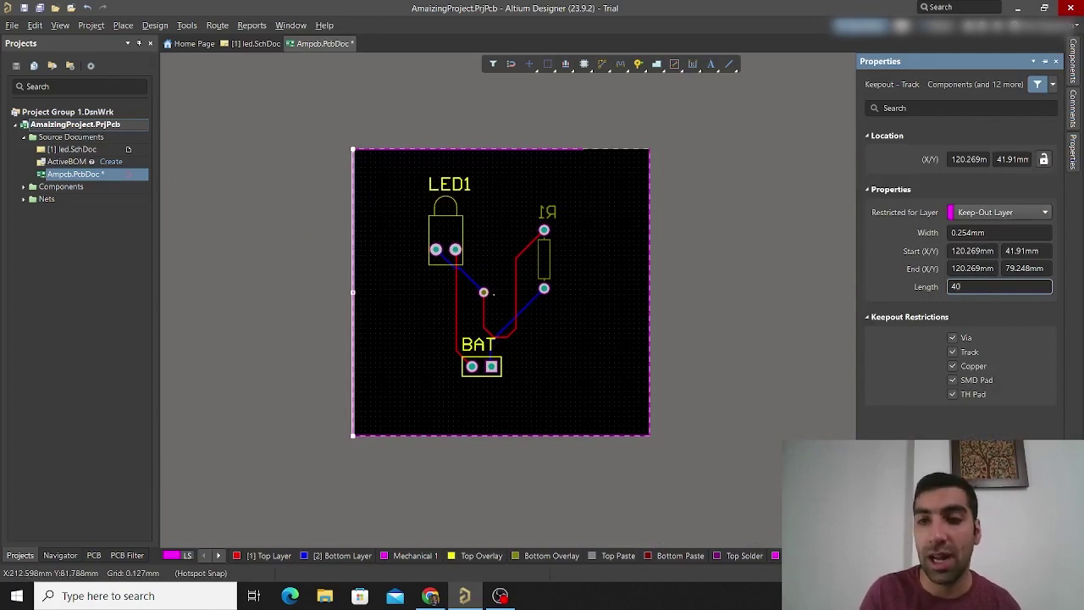
key("Return")
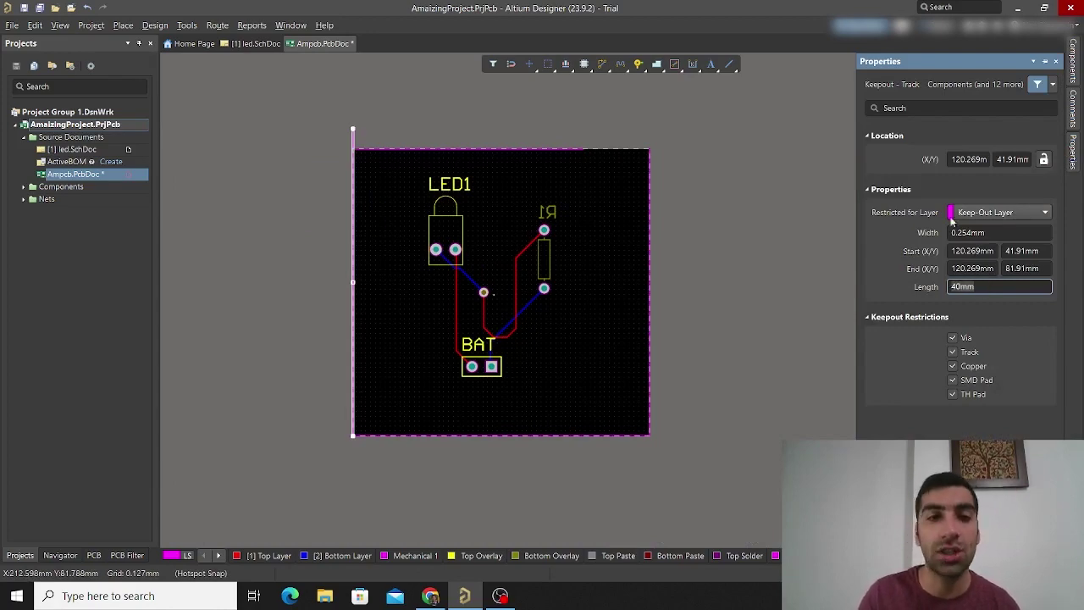
Set the left keep-out line's length to 25 mm
scroll(341, 121, "up", 4, "ctrl")
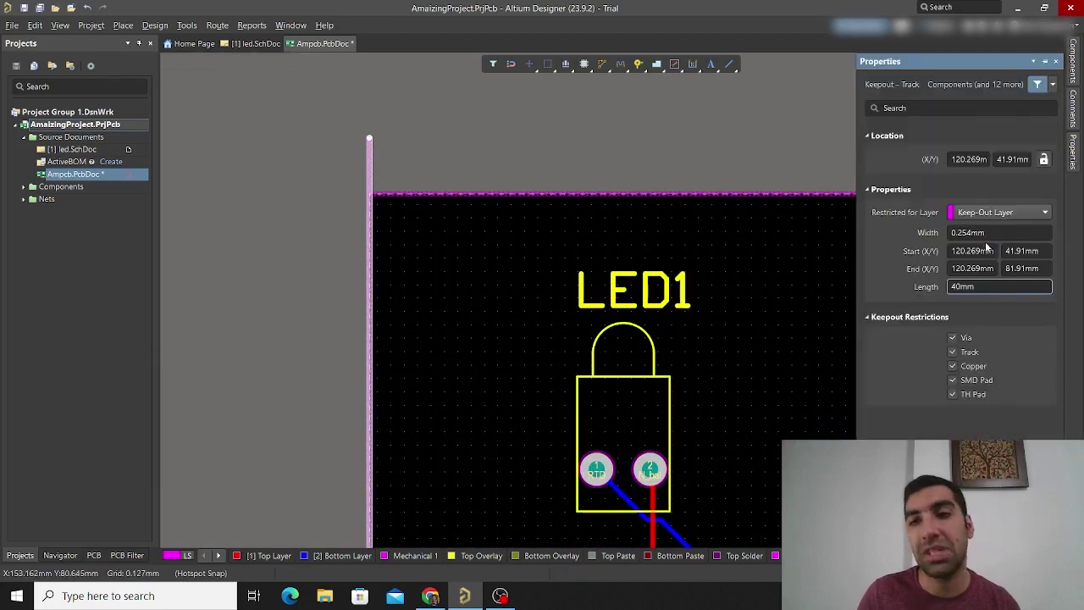
left_click(987, 285)
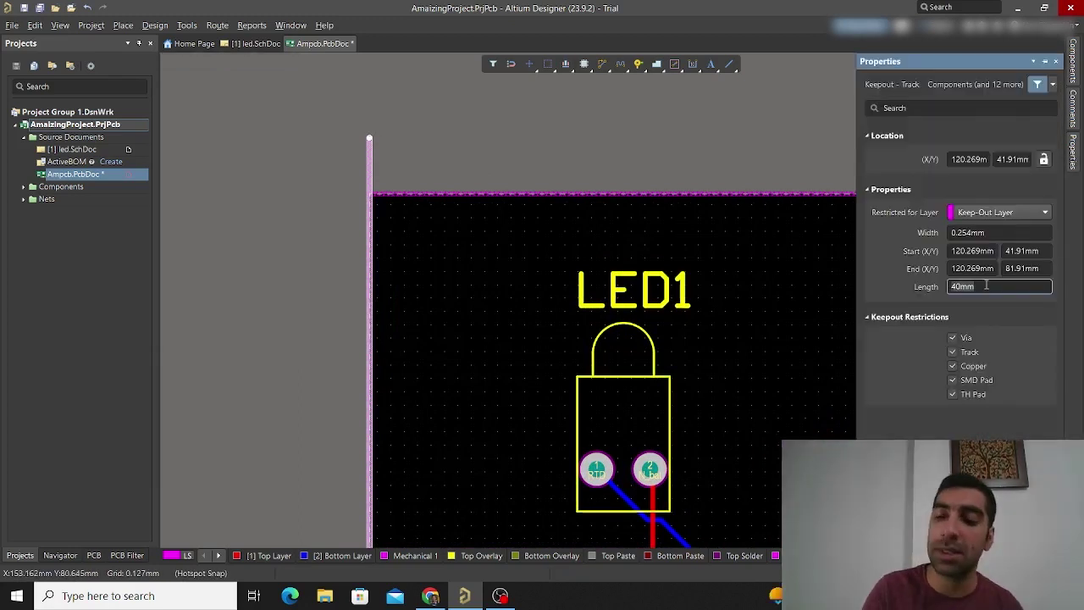
type("25")
key("Return")
scroll(455, 270, "down", 5, "ctrl")
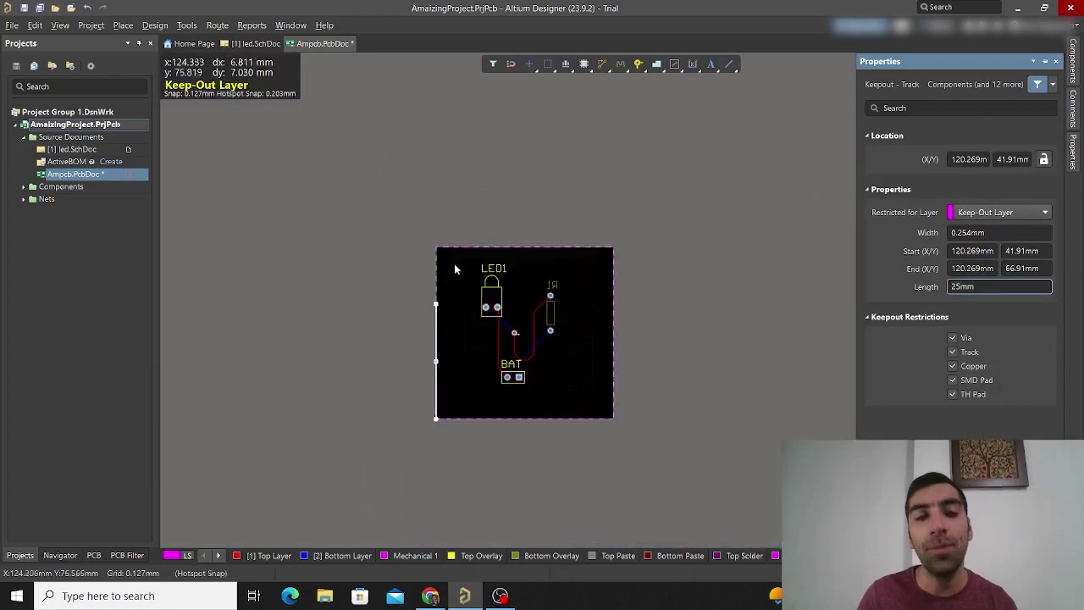
Move the left keep-out line's upper end onto the top line's left end, and remove the old right and bottom keep-out lines
scroll(450, 232, "up", 4, "ctrl")
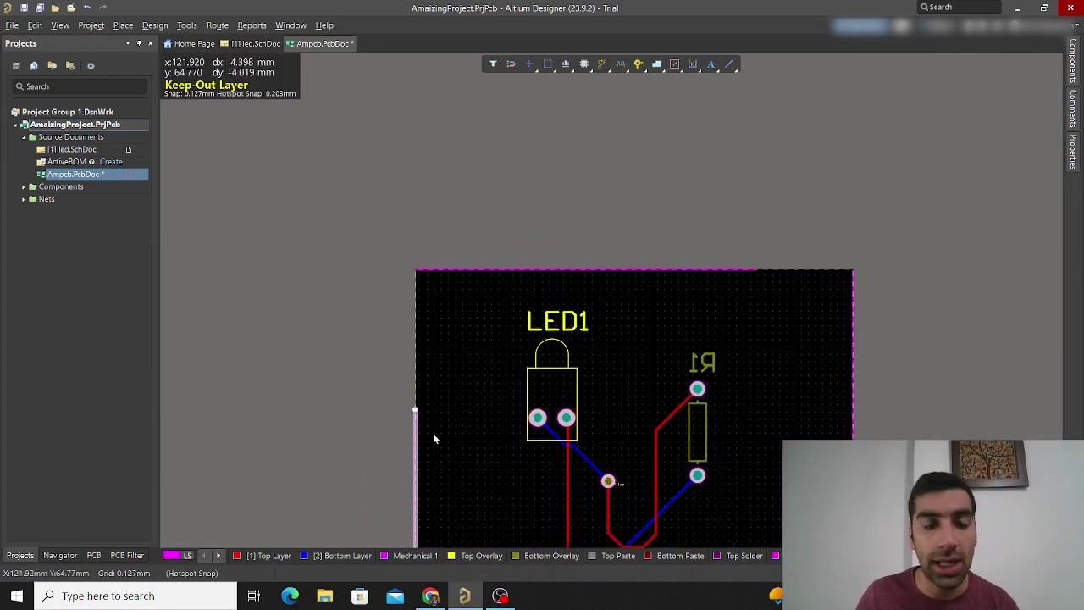
scroll(433, 439, "down", 3)
key("ctrl+c")
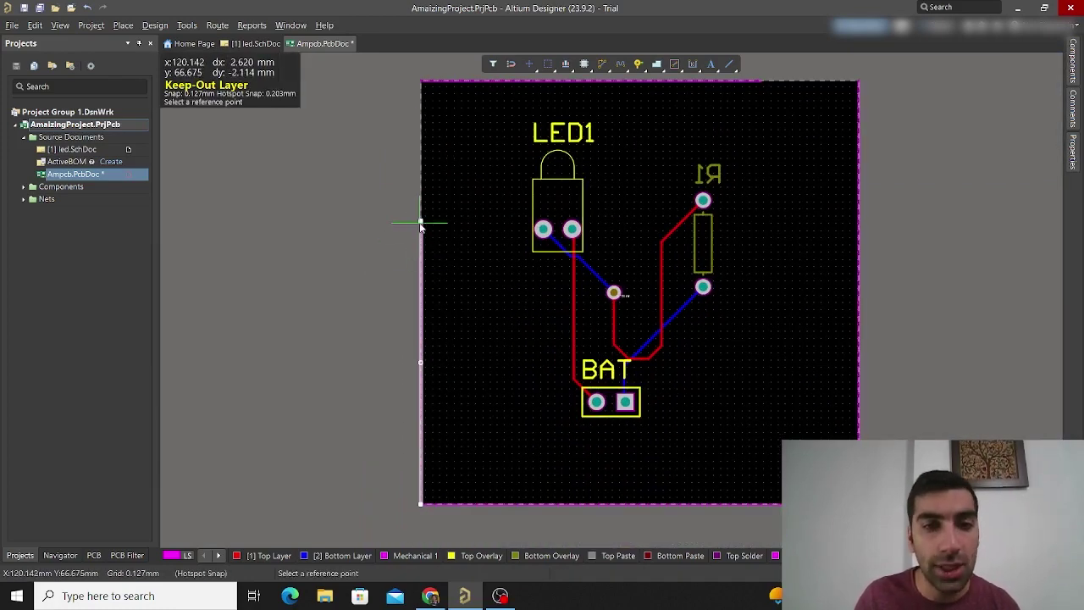
left_click(421, 225)
scroll(431, 74, "up", 5, "ctrl")
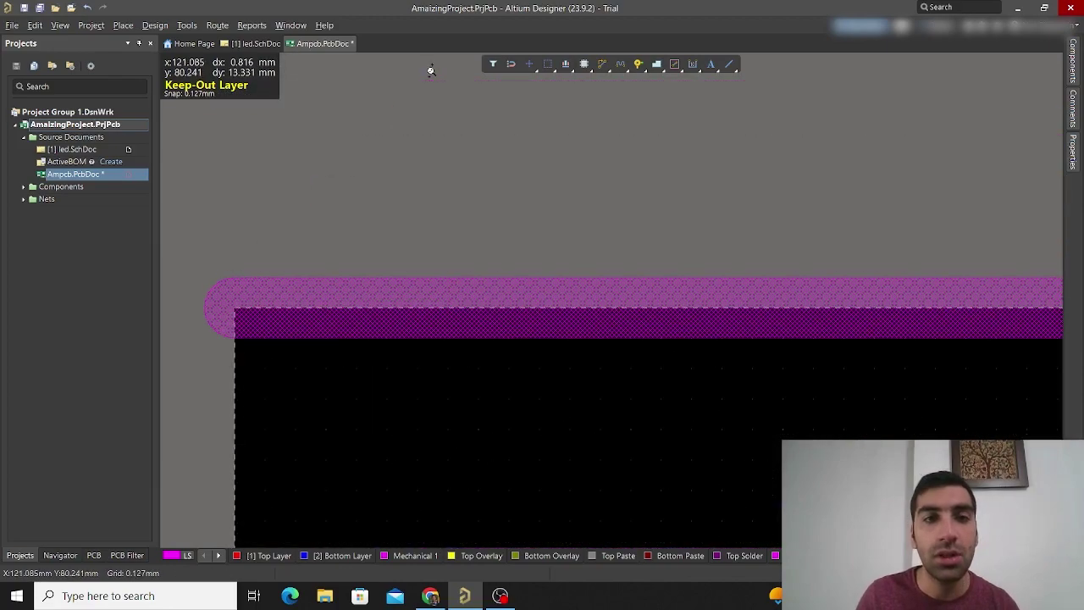
key("ctrl+v")
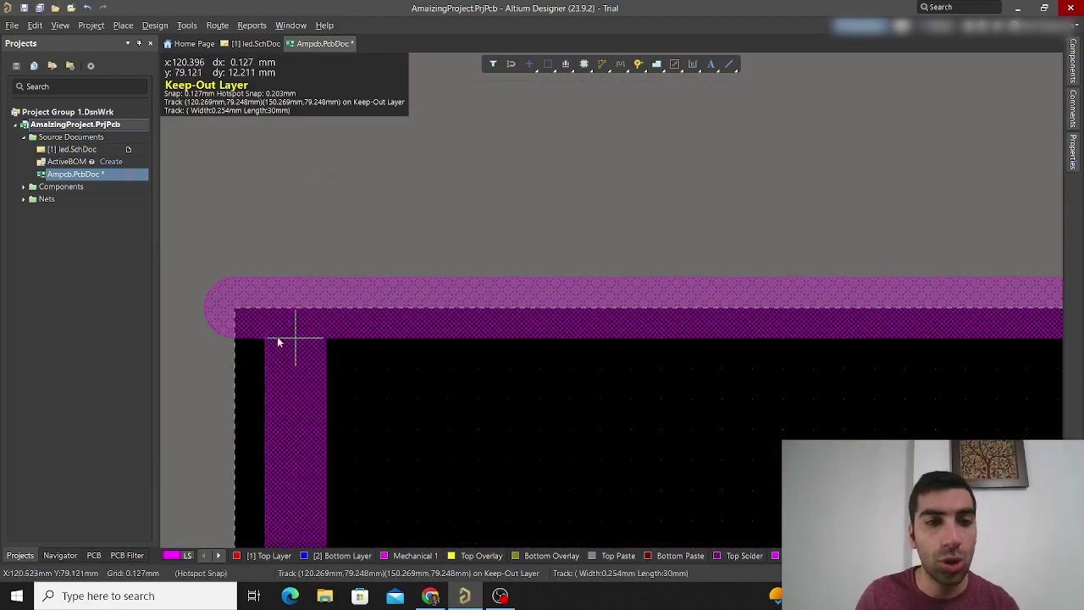
left_click(240, 301)
scroll(255, 300, "down", 6, "ctrl")
left_click_drag(511, 419, 434, 495)
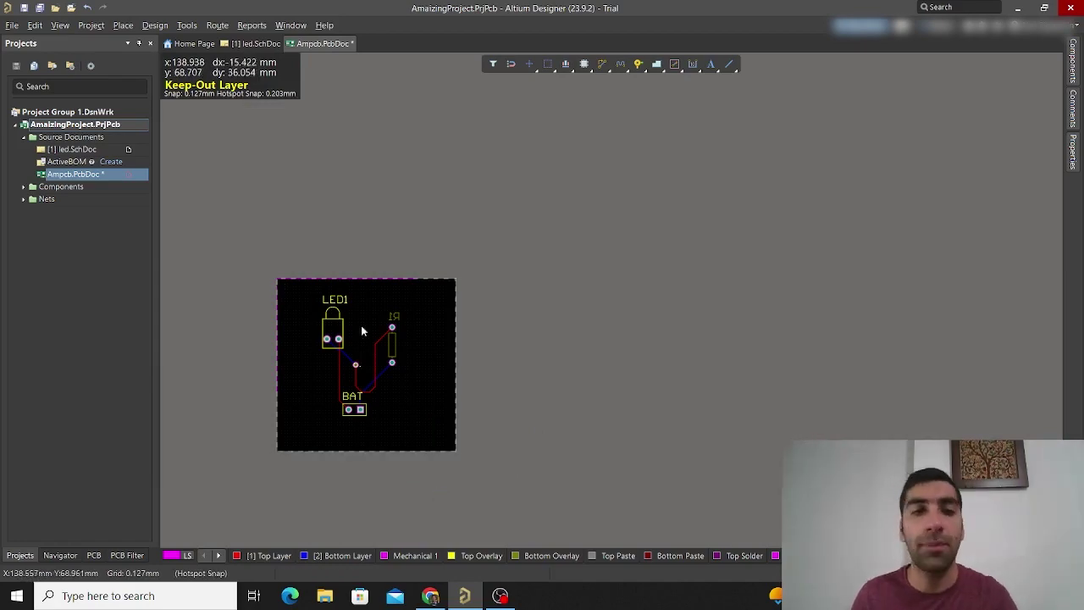
Copy the top and left keep-out lines together, using the lower end of the left line as the reference point
left_click_drag(279, 259, 218, 312)
key("ctrl+c")
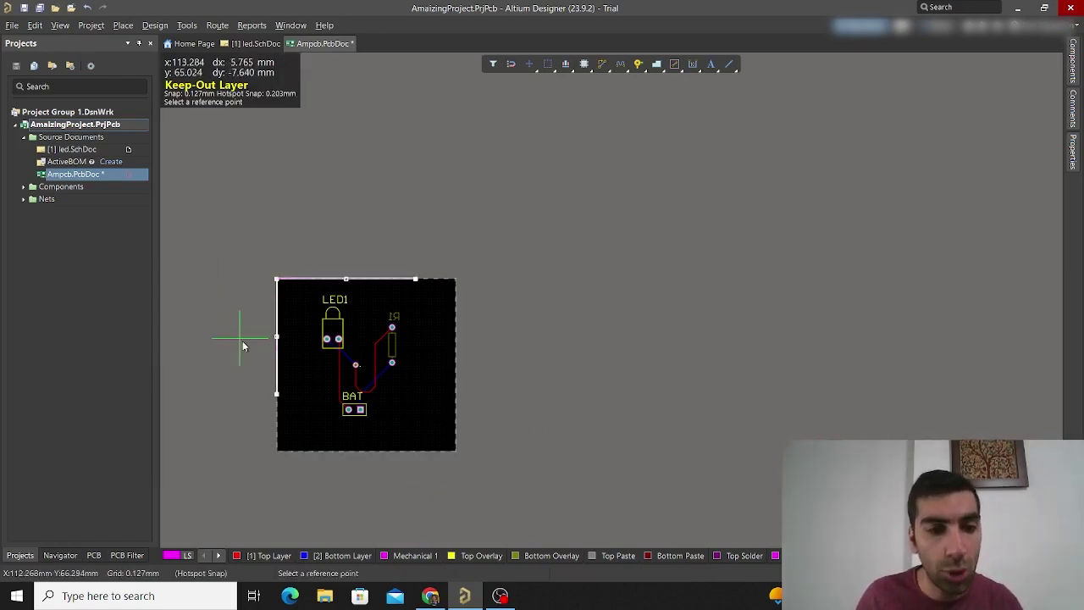
scroll(283, 411, "up", 6, "ctrl")
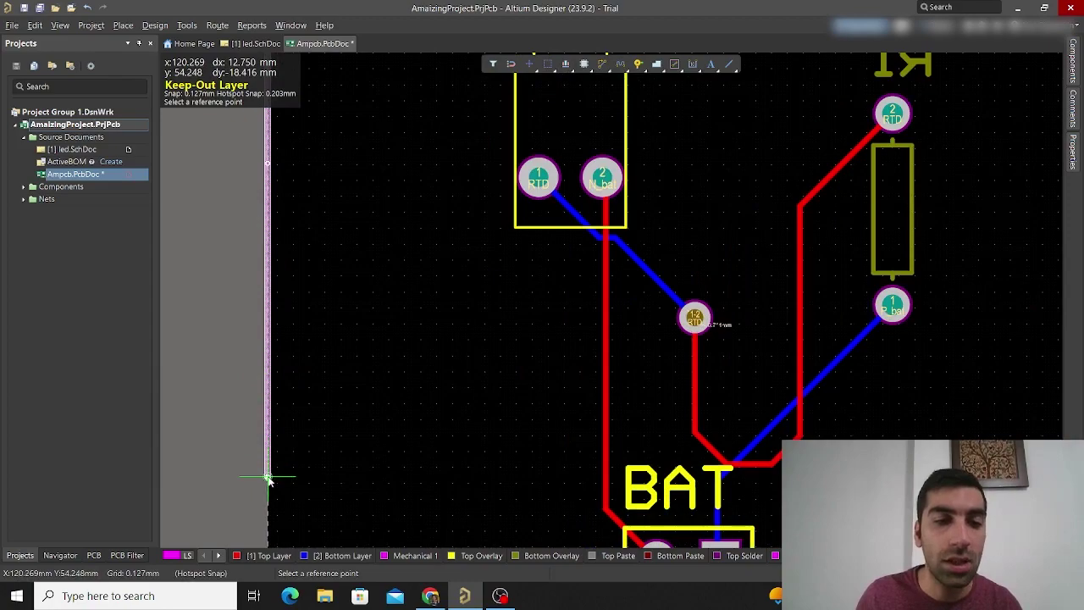
left_click(268, 479)
scroll(295, 436, "down", 6, "ctrl")
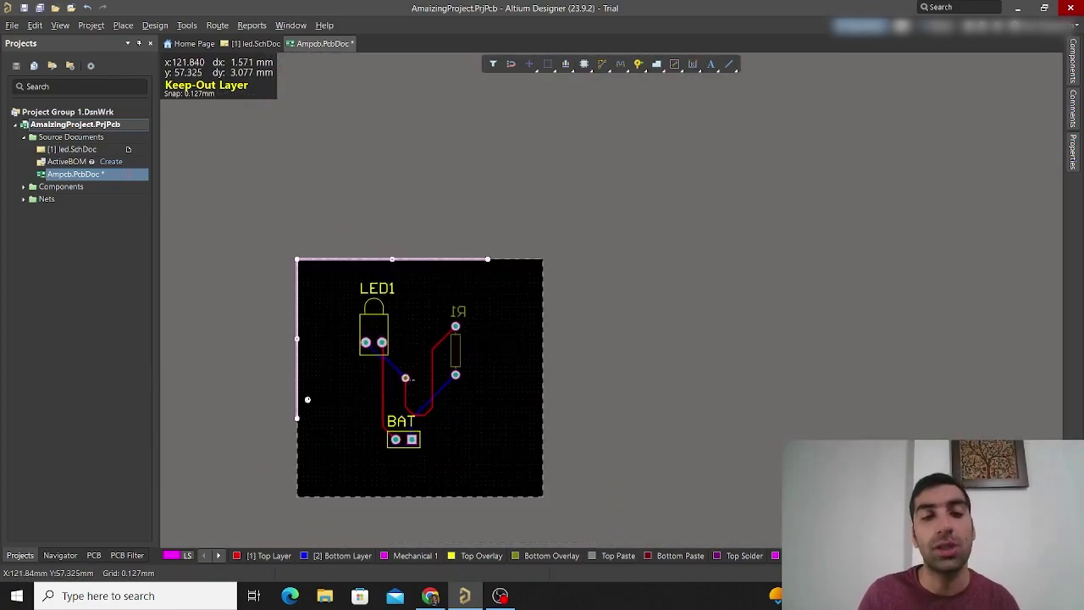
Paste the copied lines rotated 180° at the top line's right end to close the keep-out rectangle
key("ctrl+v")
key("space")
key("space")
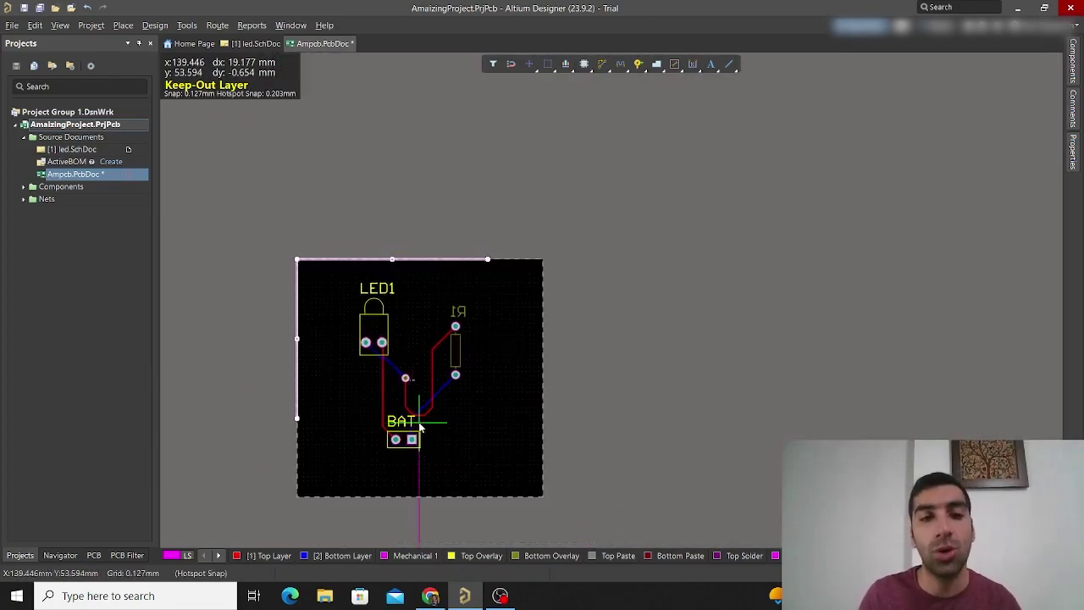
scroll(491, 263, "up", 6, "ctrl")
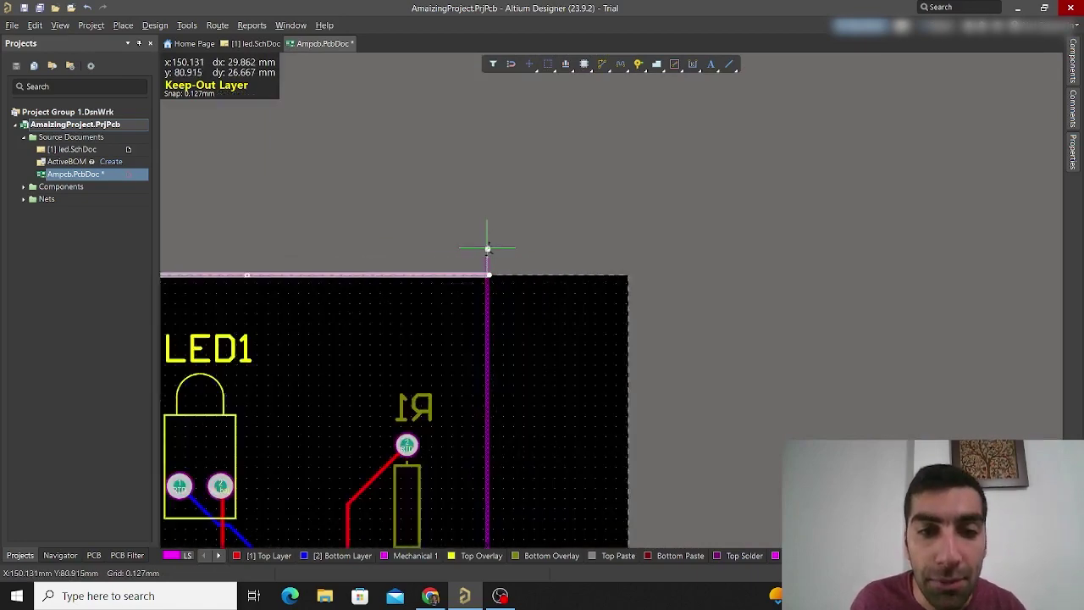
left_click(490, 296)
scroll(491, 298, "down", 6, "ctrl")
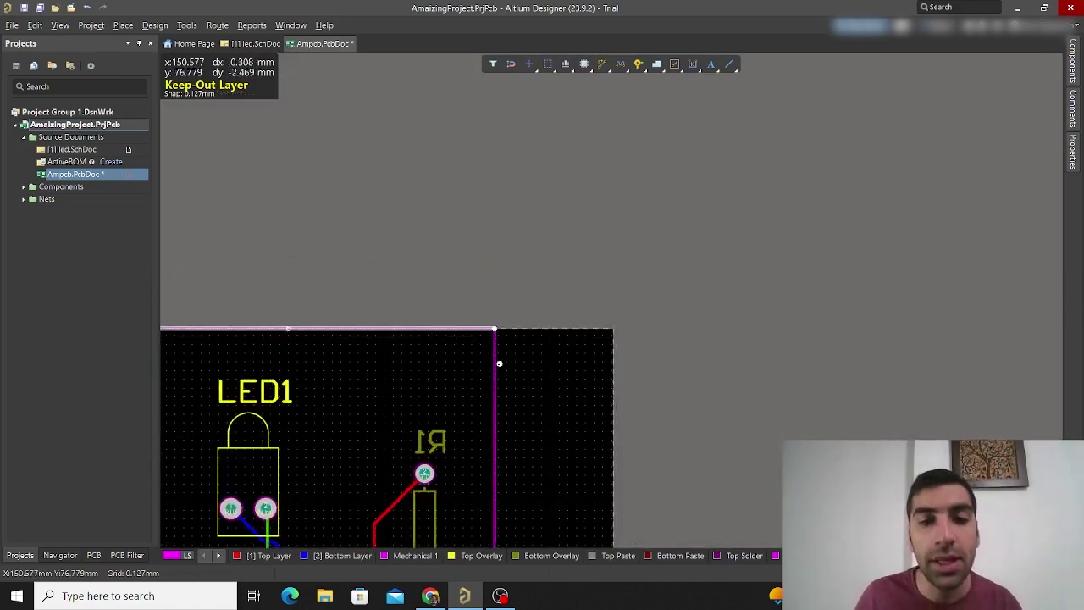
Select the components and tracks inside a rectangular area drawn across the circuit
scroll(463, 264, "up", 4, "ctrl")
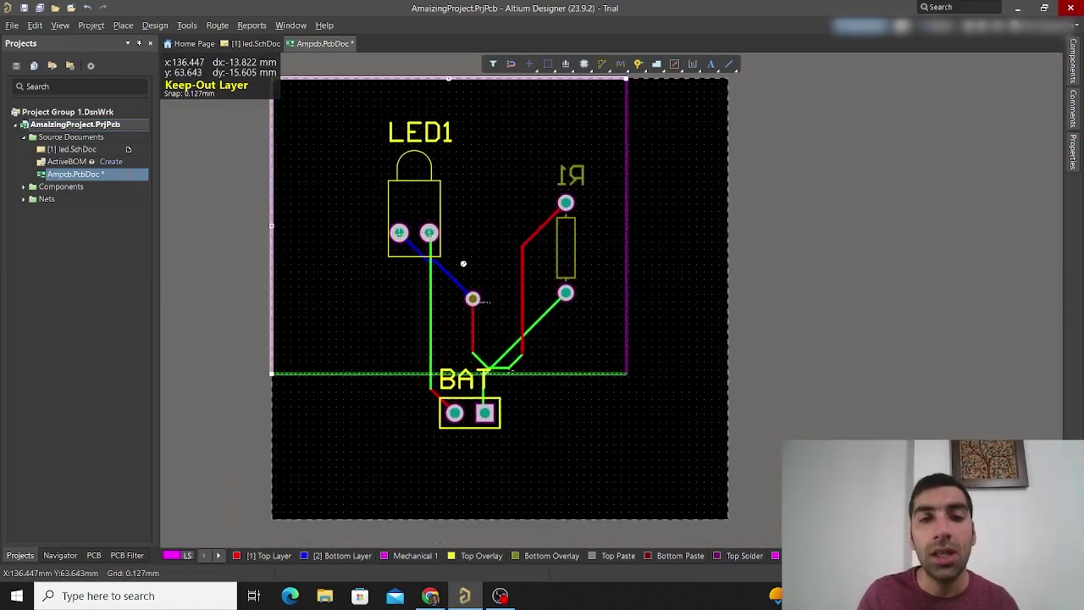
left_click_drag(639, 289, 597, 398)
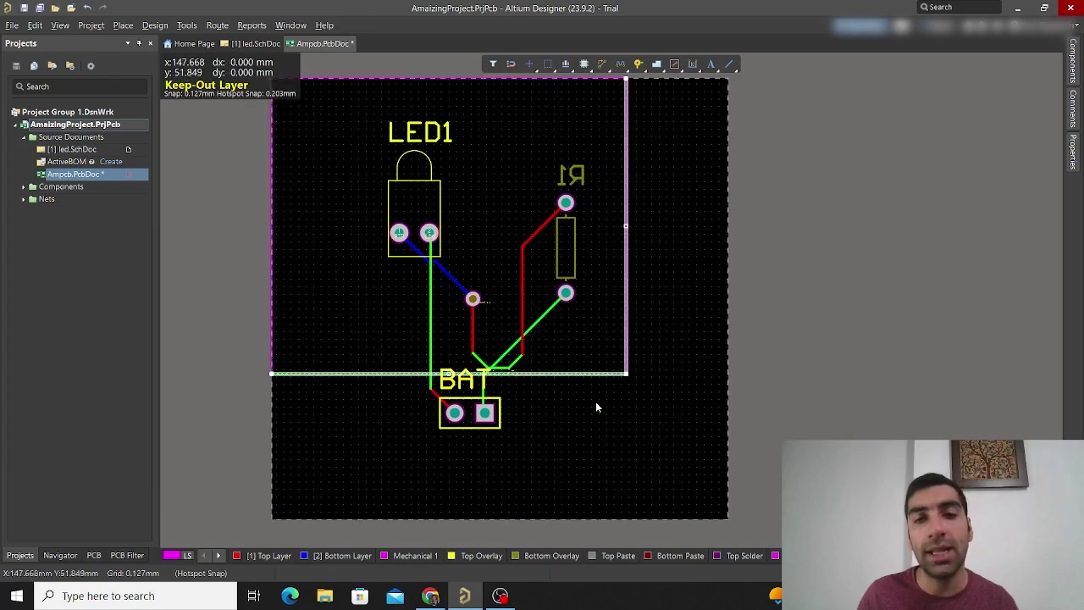
key("s")
key("i")
left_click(387, 460)
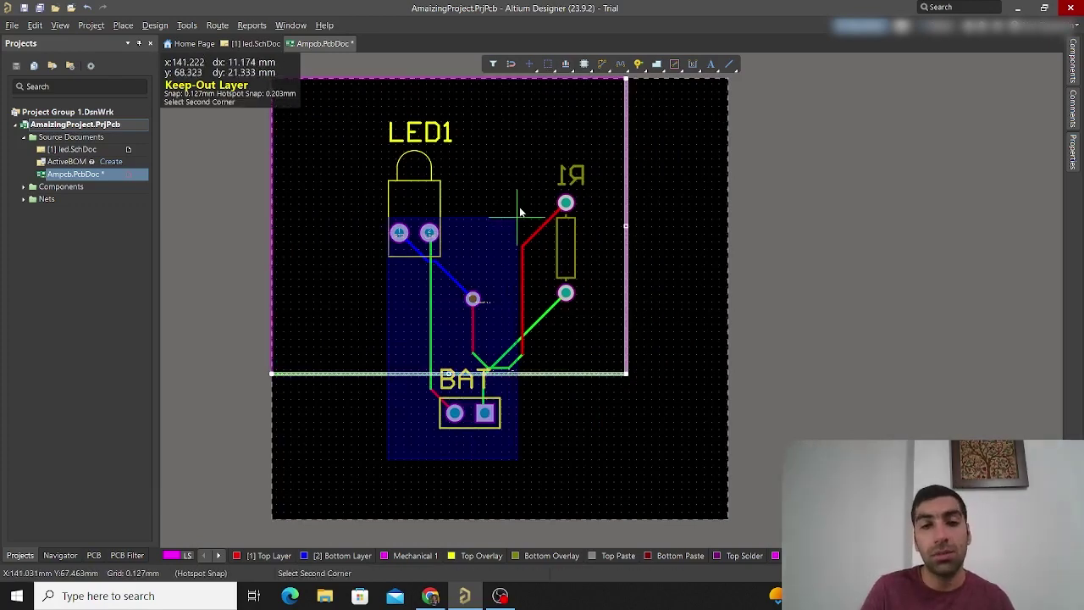
left_click(597, 115)
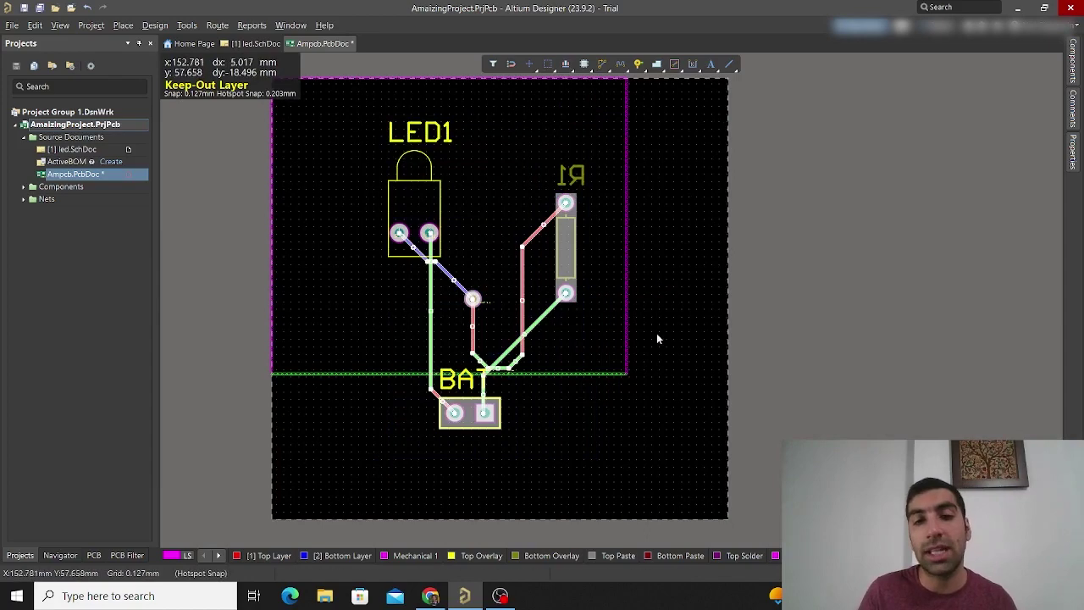
Select the whole connected keep-out rectangle and move it down and right to surround the component footprints
left_click(606, 373)
key("Tab")
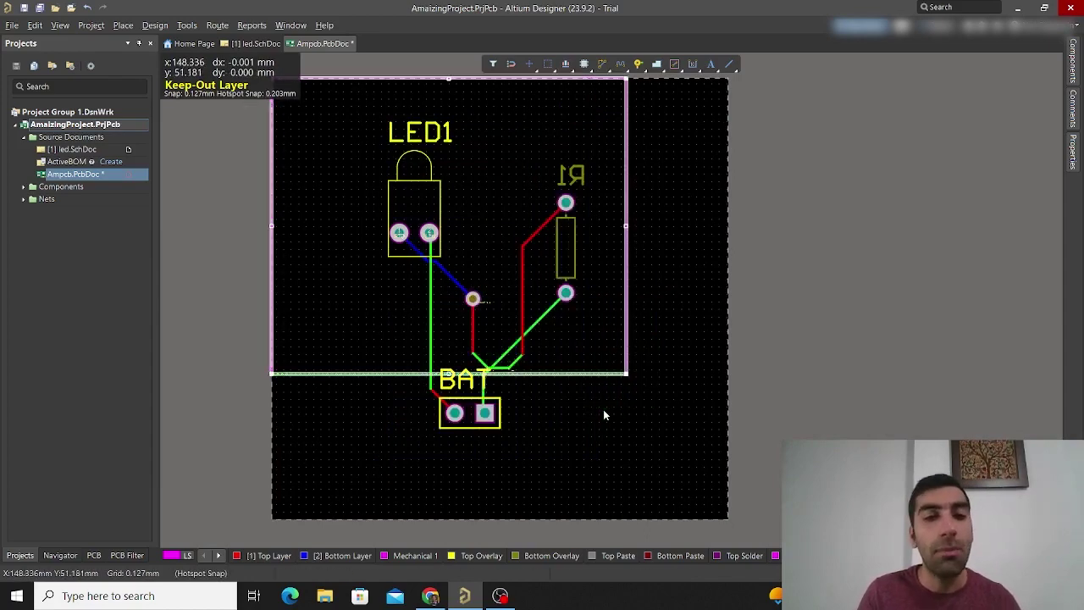
left_click_drag(625, 342, 654, 406)
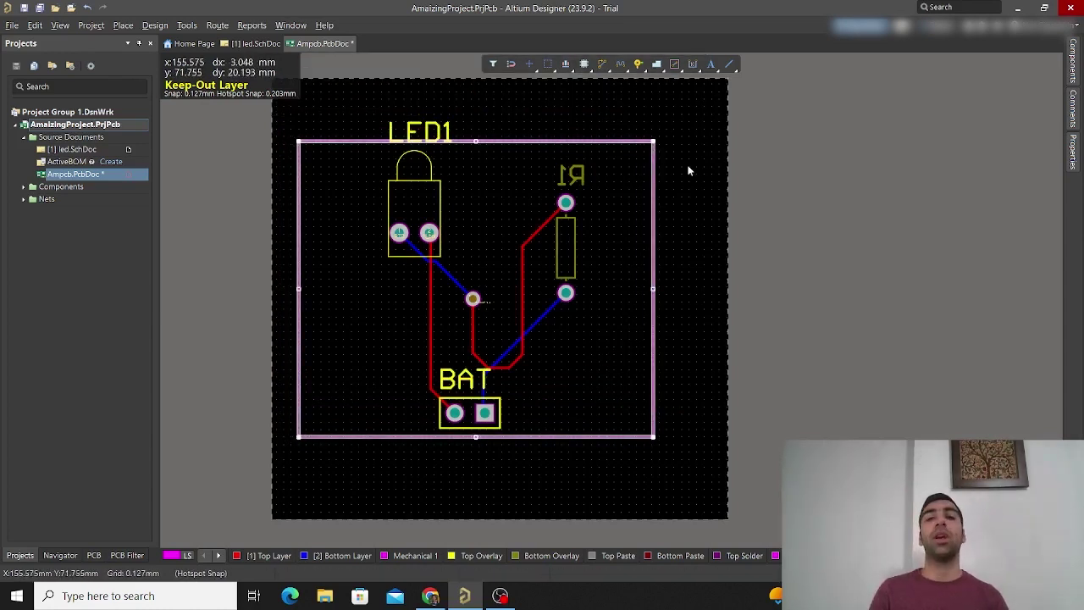
Define the board shape from the selected keep-out rectangle
scroll(642, 174, "down", 3, "ctrl")
scroll(637, 186, "up", 5, "ctrl")
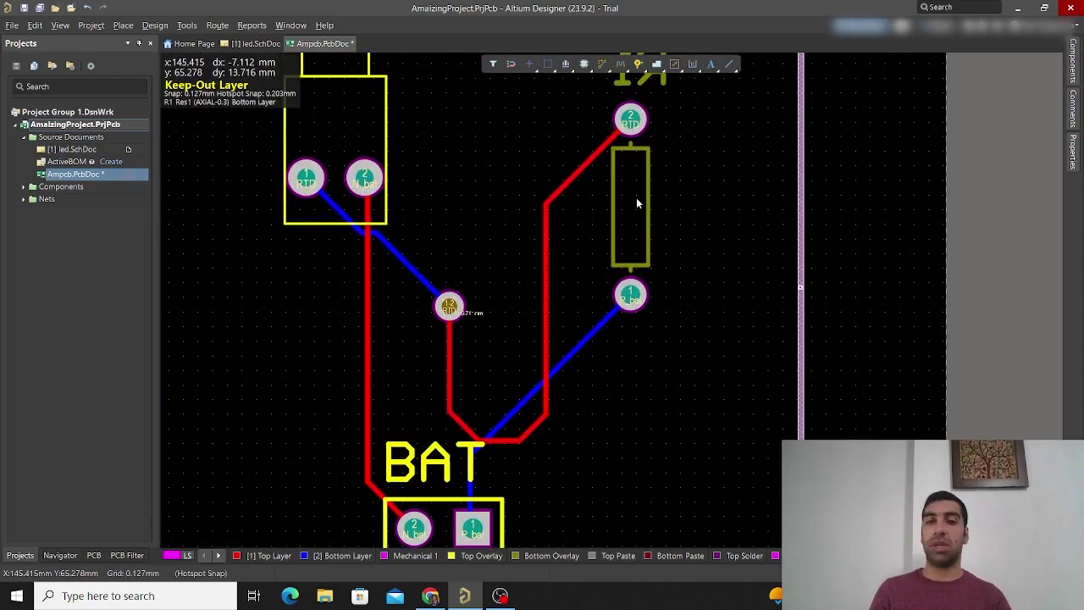
scroll(639, 259, "down", 5, "ctrl")
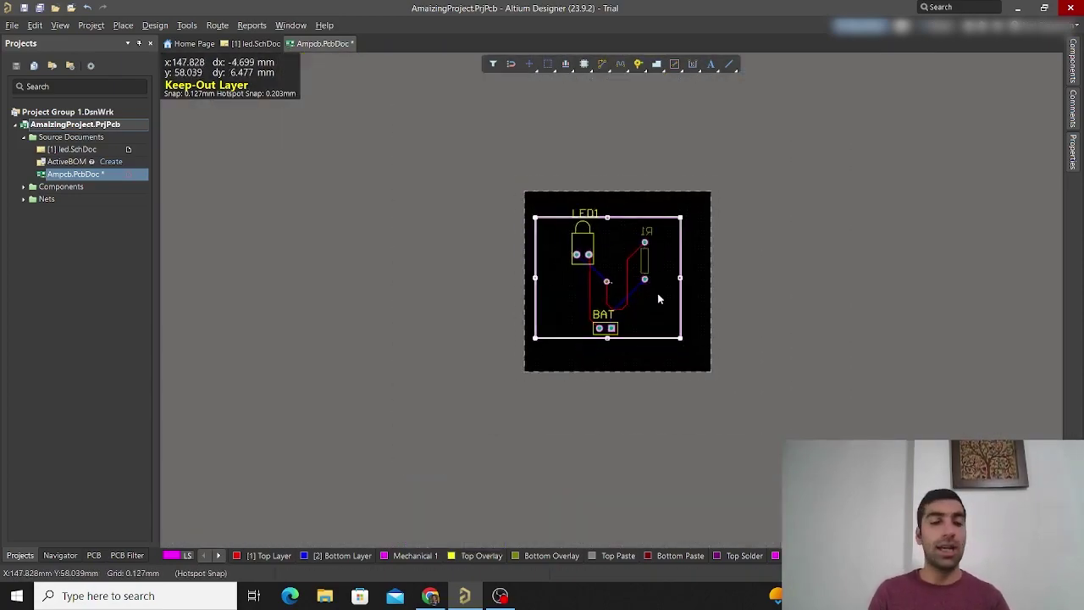
left_click(155, 24)
mouse_move(195, 113)
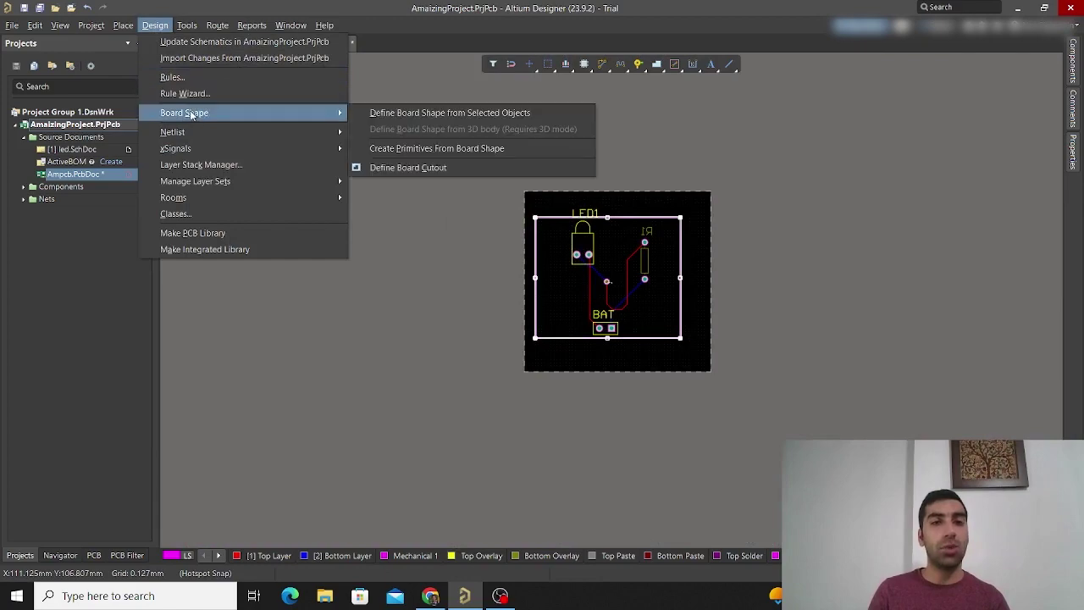
left_click(398, 113)
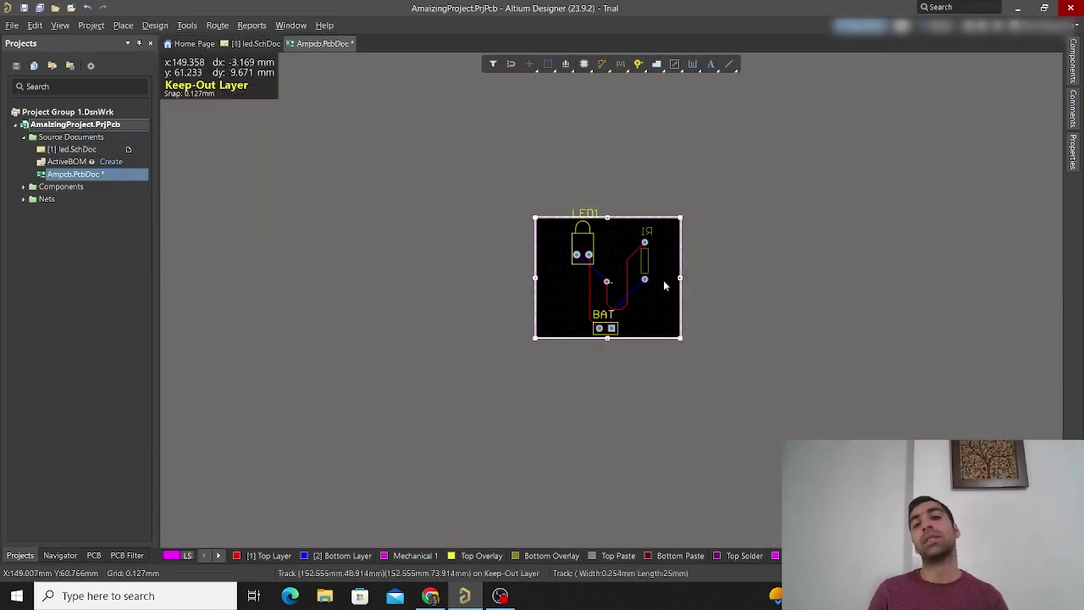
scroll(663, 280, "up", 3, "ctrl")
scroll(718, 234, "down", 2, "ctrl")
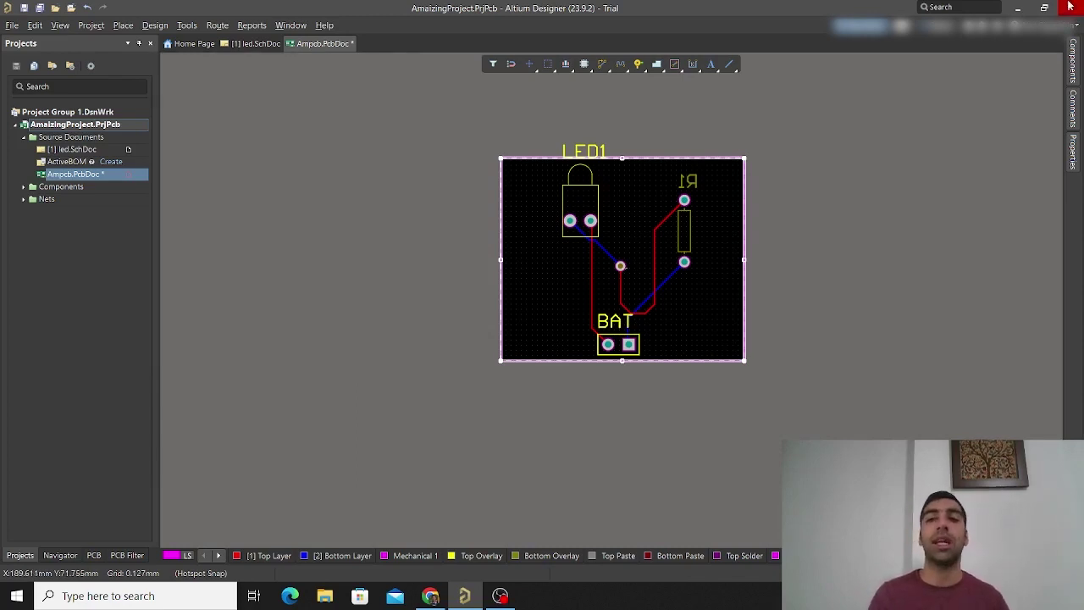
Copy the LED1 component, using the centre of its pad 1 as the reference point
scroll(596, 168, "up", 5, "ctrl")
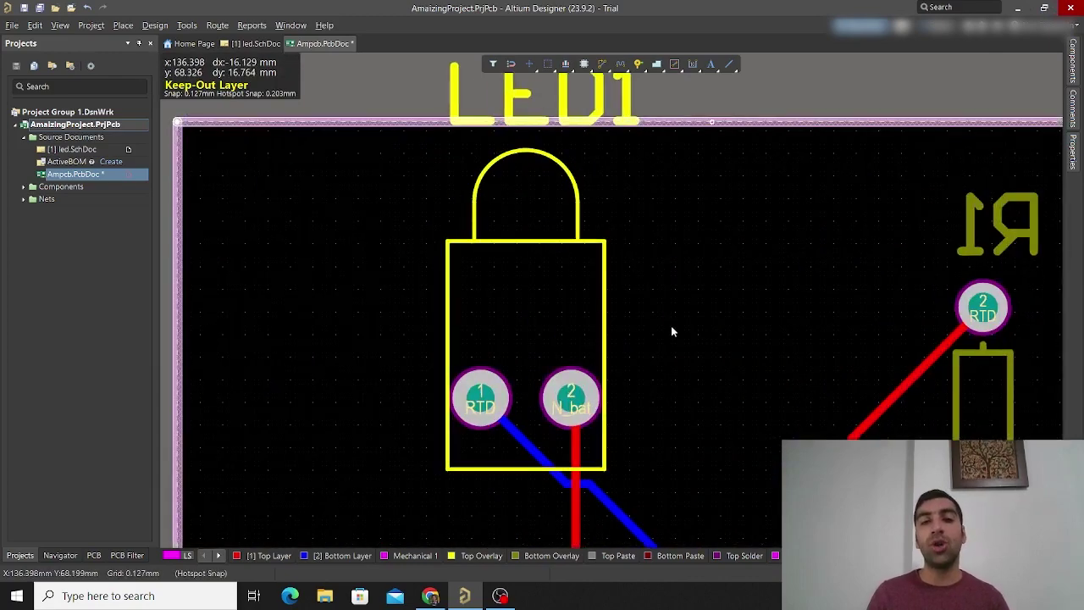
left_click(531, 272)
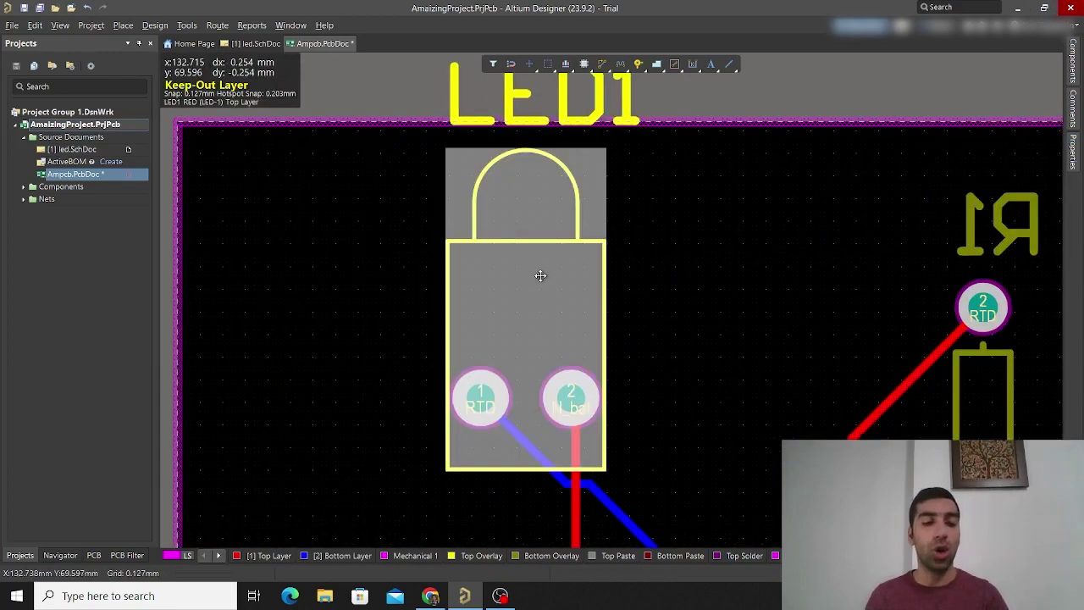
right_click(541, 275)
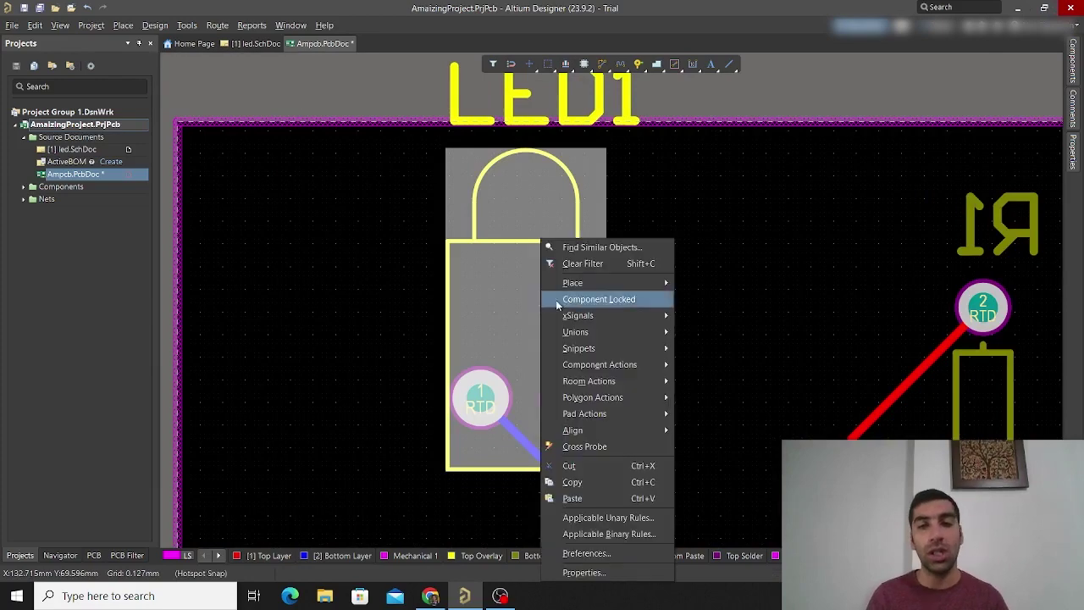
left_click(593, 483)
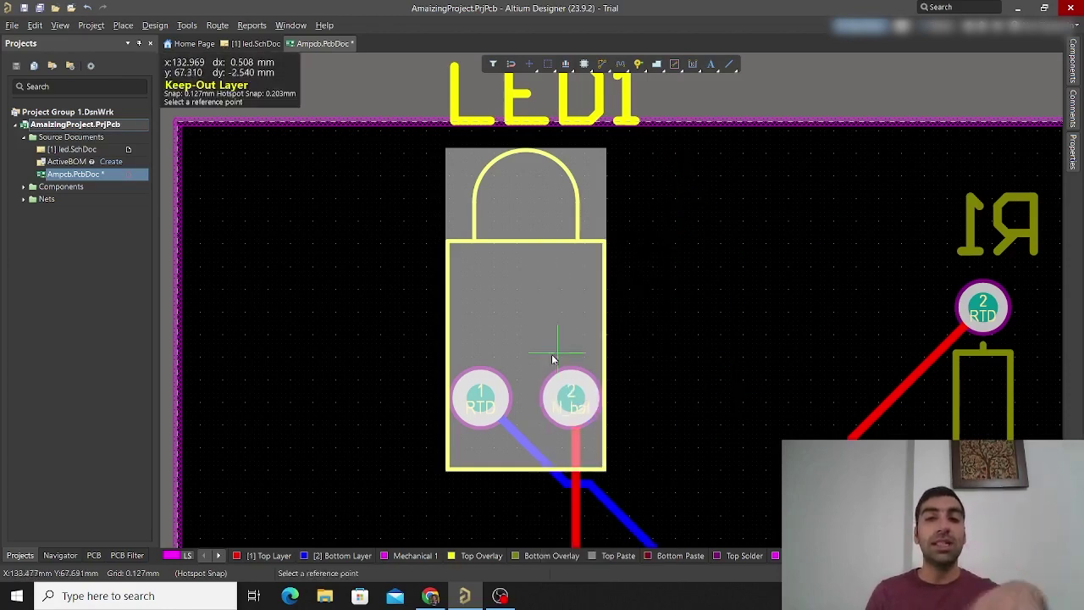
left_click(478, 398)
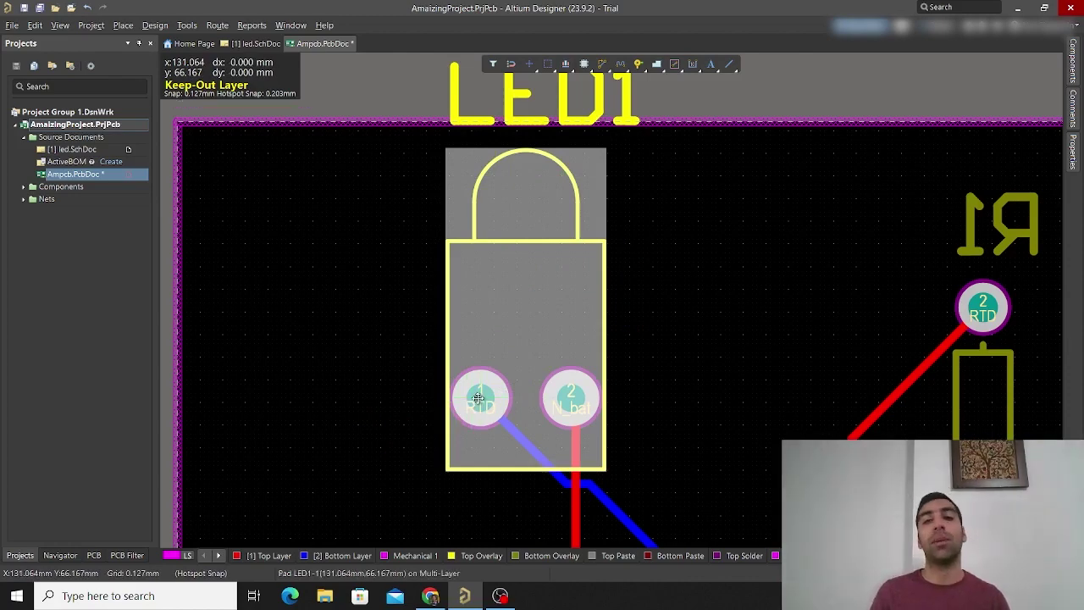
Try pasting the LED1 copy between LED1 and R1, and cancel the placement
right_click(714, 253)
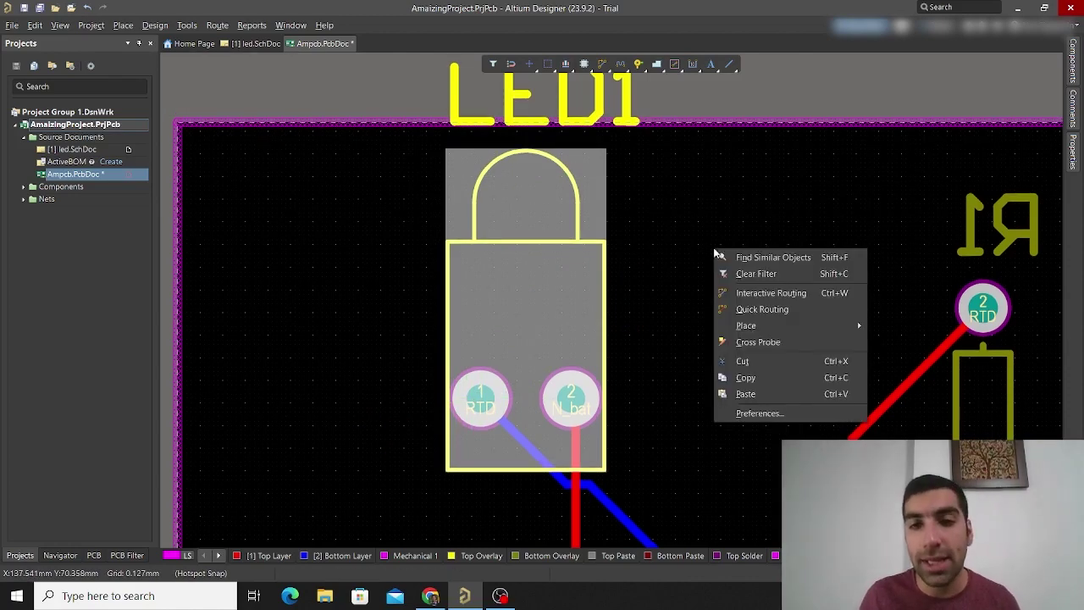
left_click(747, 394)
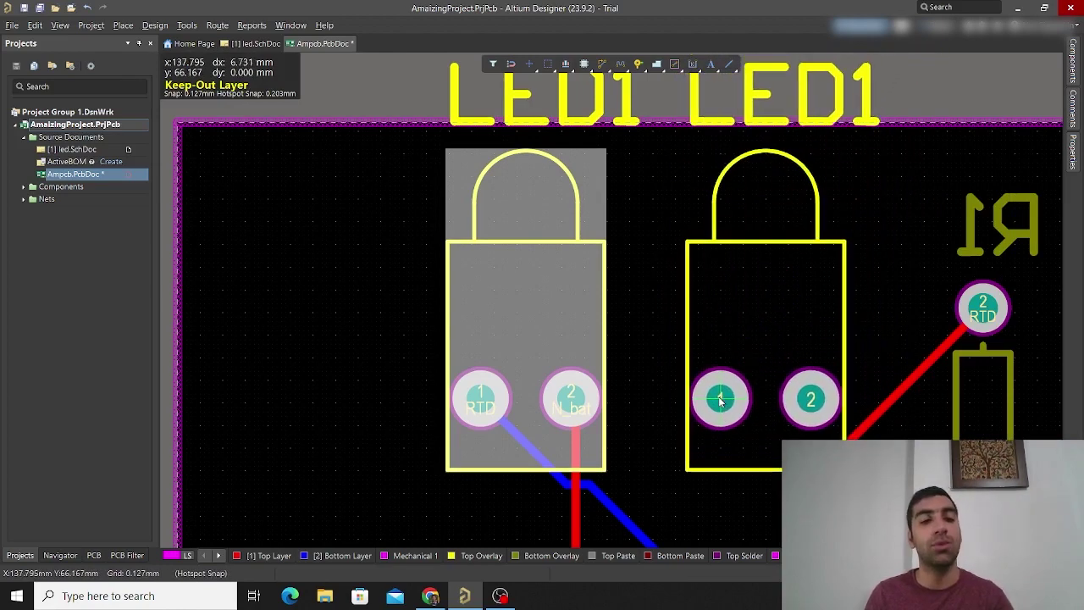
key("Escape")
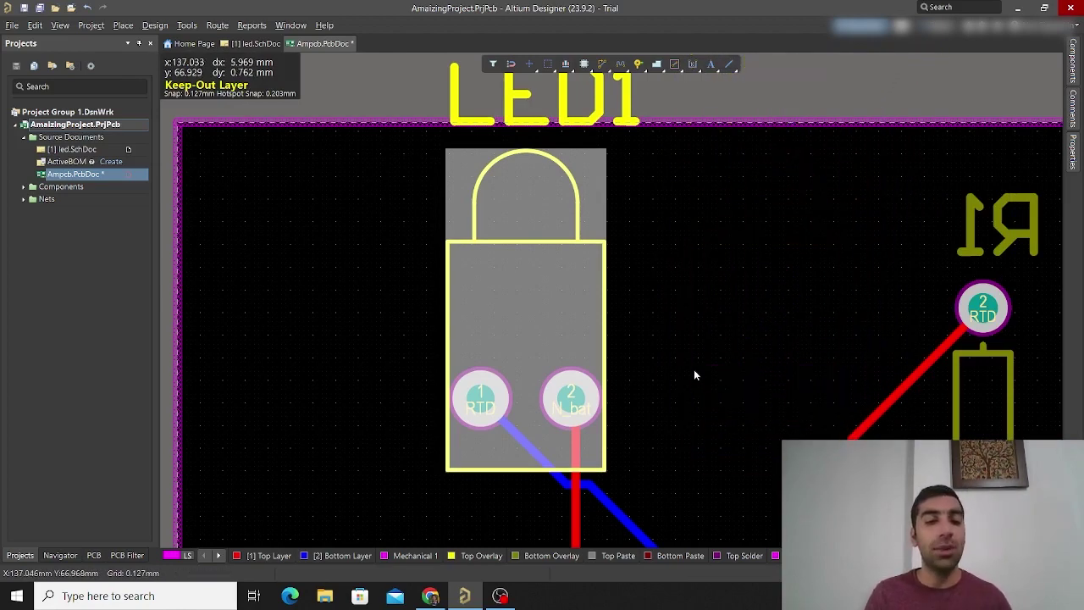
Copy LED1 again, using the top of its outline arc as the reference point
key("ctrl+c")
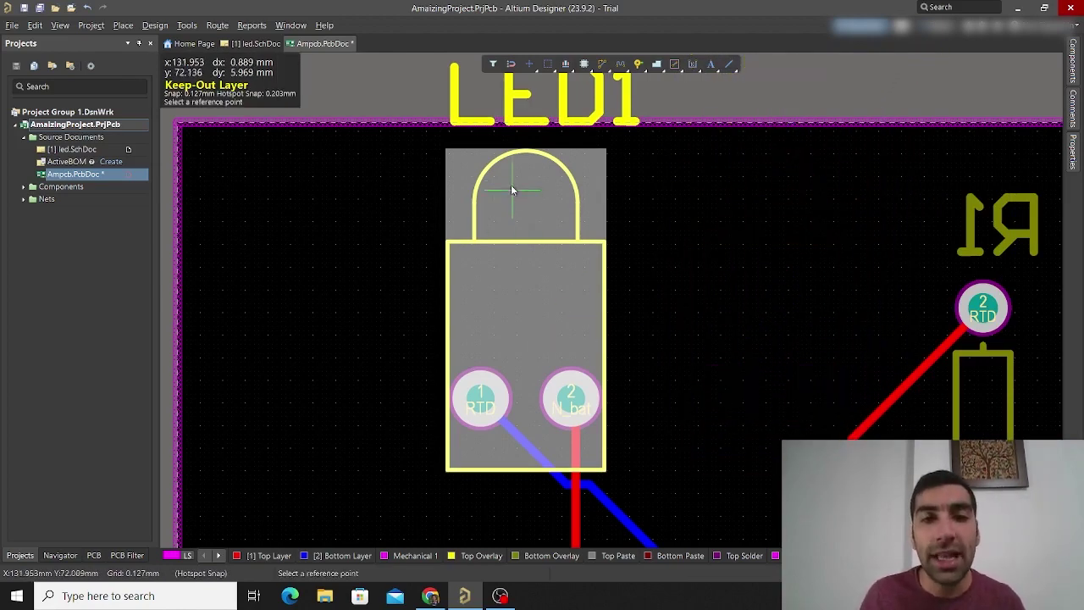
left_click(525, 155)
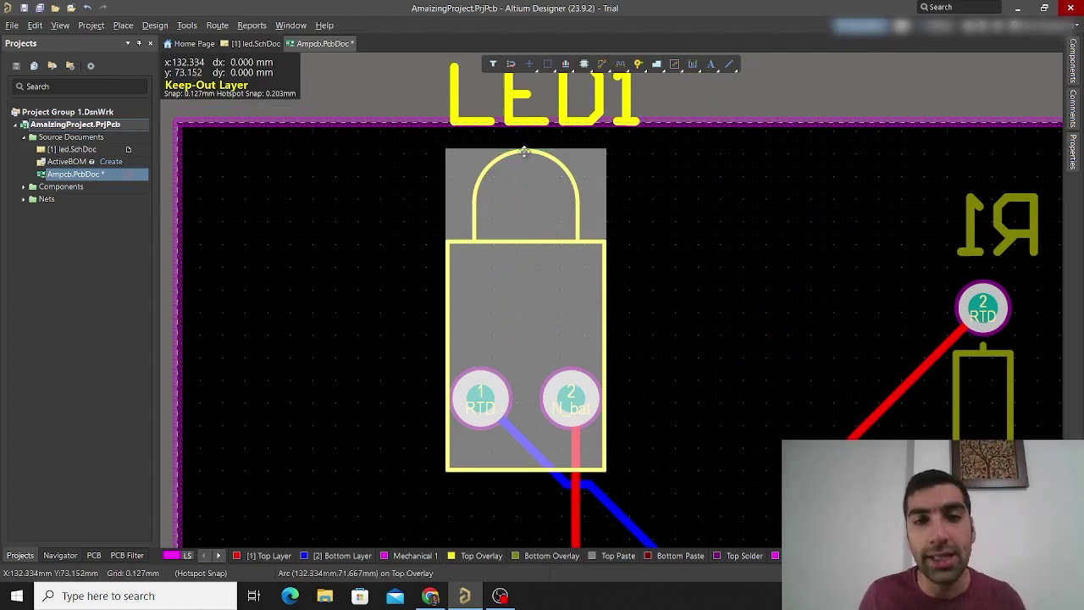
Try pasting the LED1 copy by its arc reference point beside the original, and cancel the placement
key("ctrl+v")
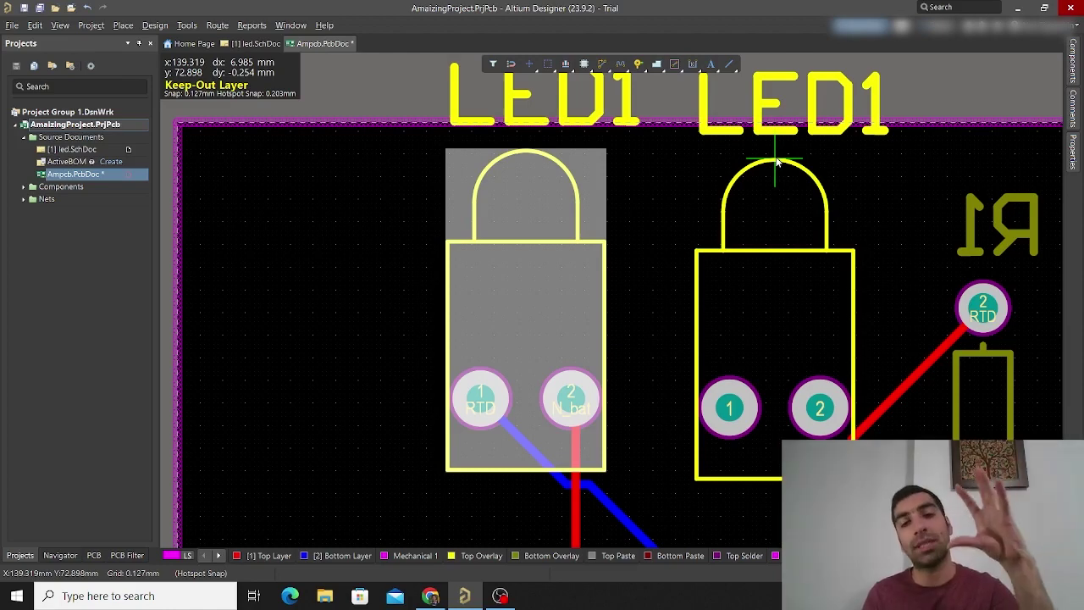
left_click(777, 161)
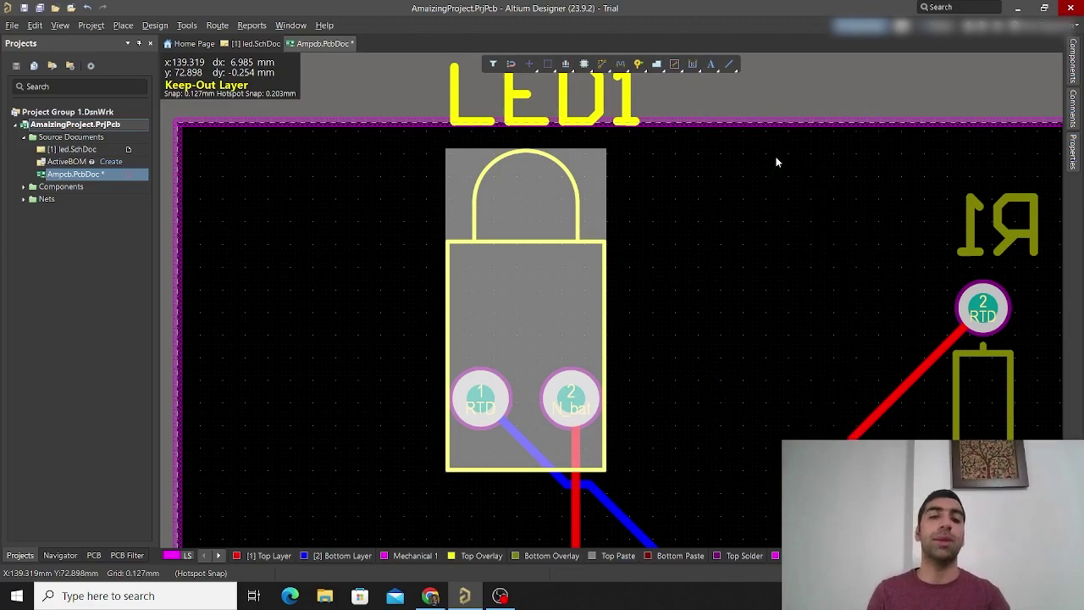
scroll(746, 177, "down", 5, "ctrl")
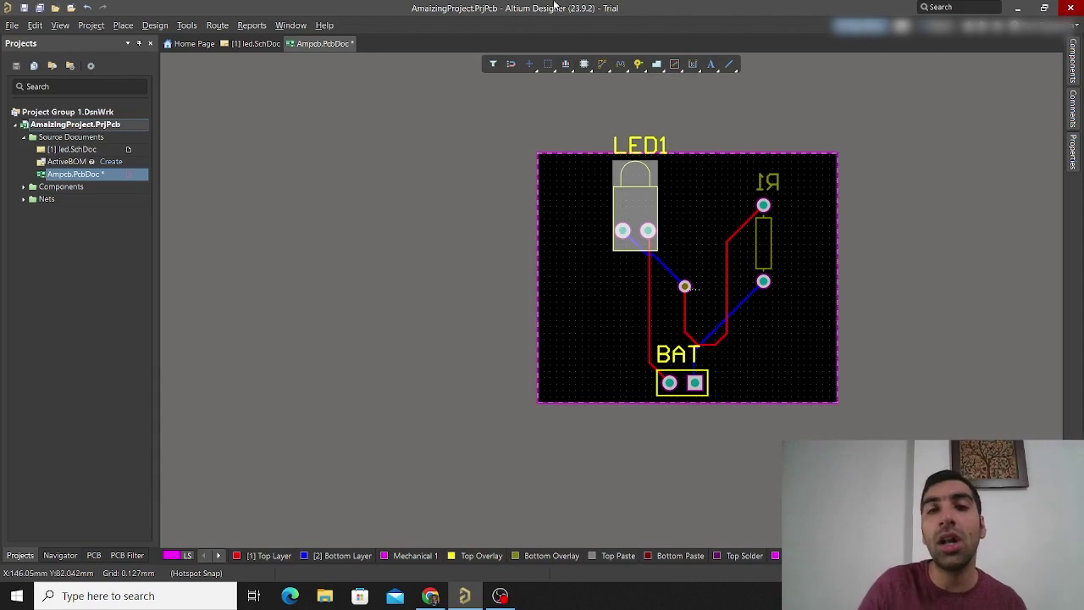
Start placing a new pad and bring it to the empty area between LED1 and the board's upper-left corner
left_click(640, 67)
left_click(616, 95)
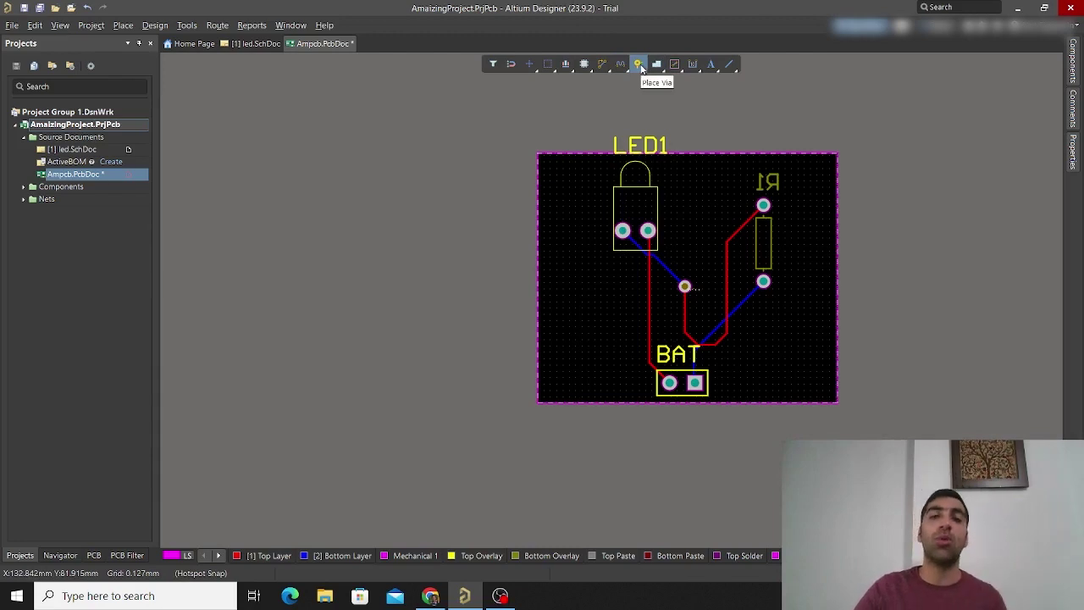
left_click(640, 67)
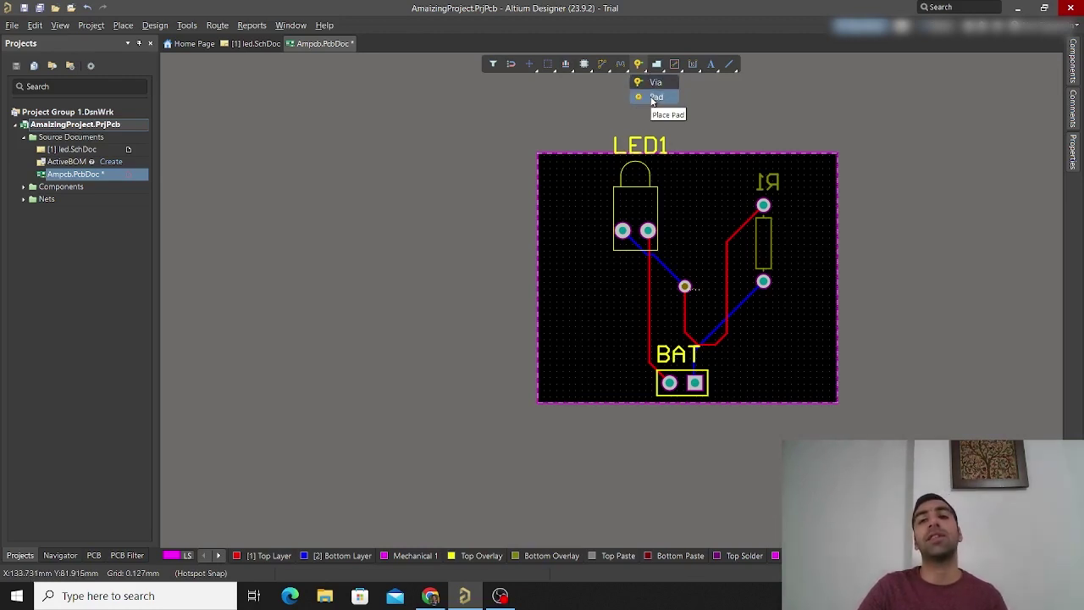
left_click(653, 98)
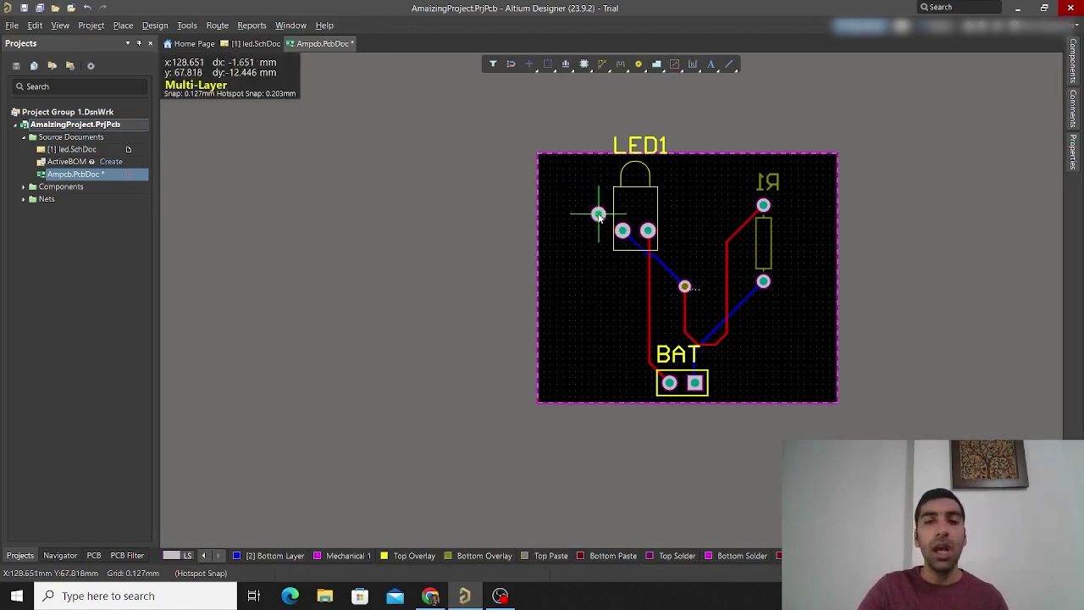
scroll(566, 180, "up", 8, "ctrl")
scroll(567, 203, "up", 2, "ctrl")
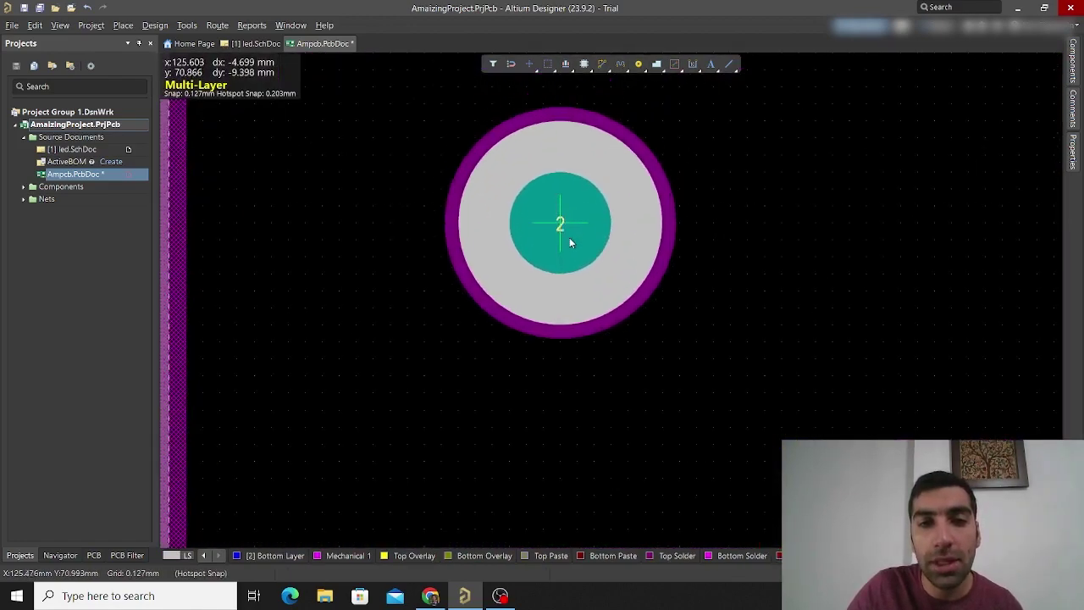
scroll(555, 288, "down", 7, "ctrl")
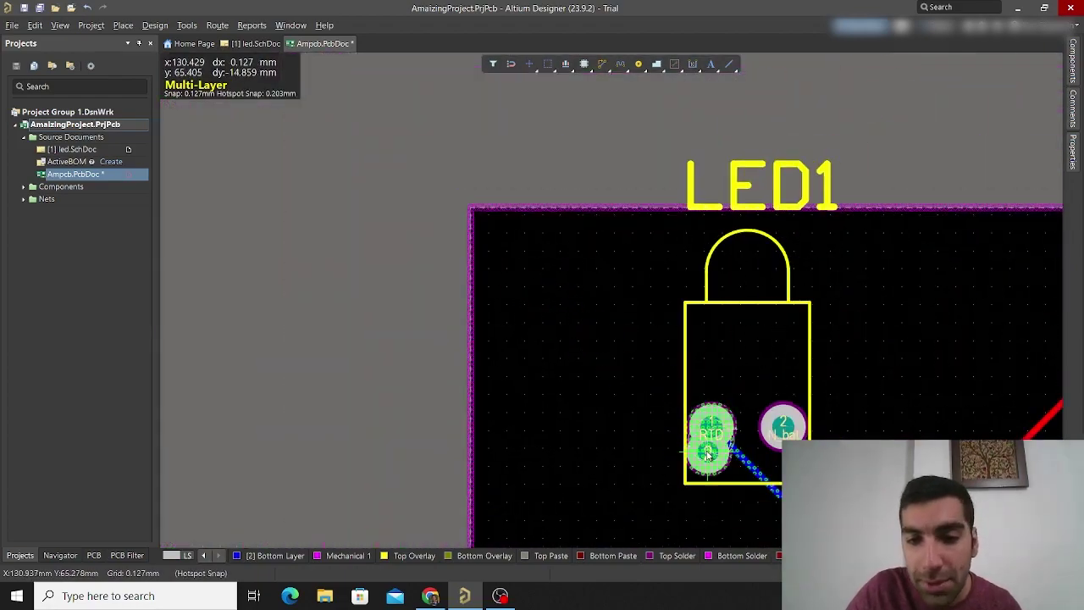
scroll(703, 432, "up", 4, "ctrl")
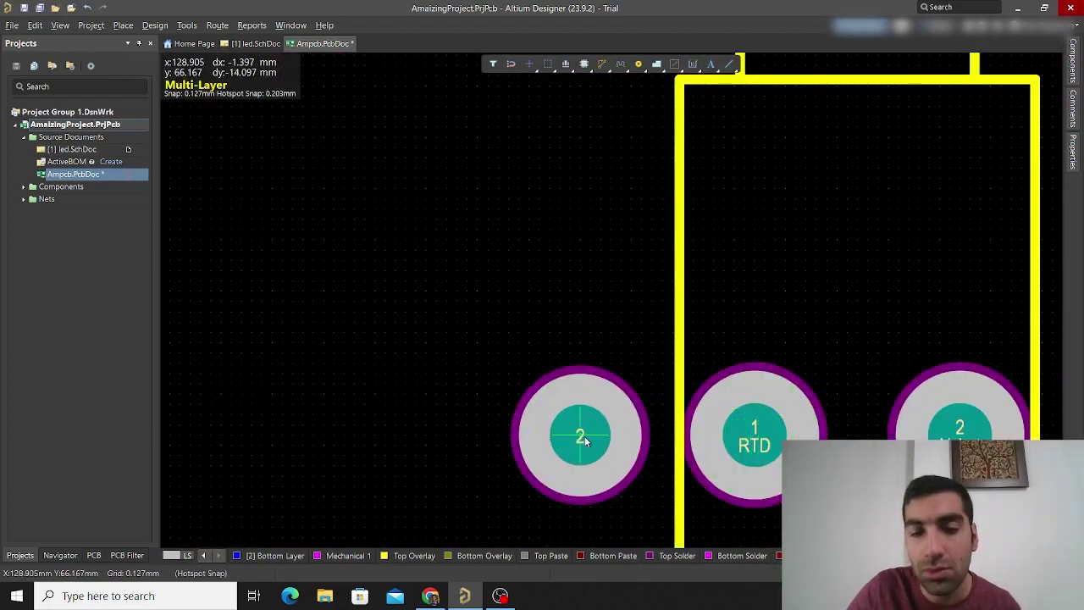
scroll(584, 440, "down", 3, "ctrl")
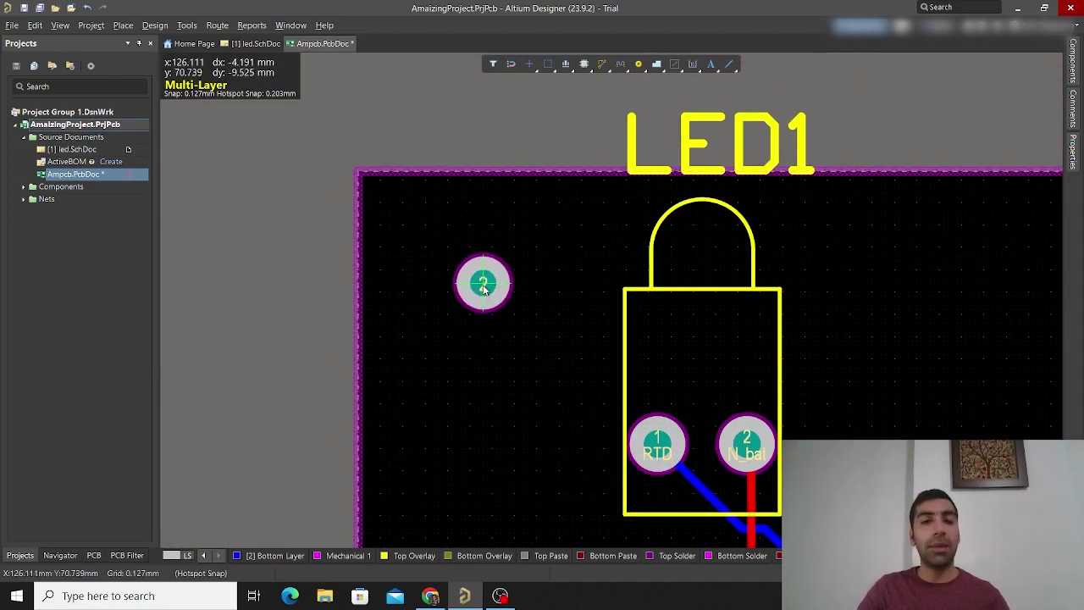
Set the round pad's X and Y size to 5 mm each
key("Tab")
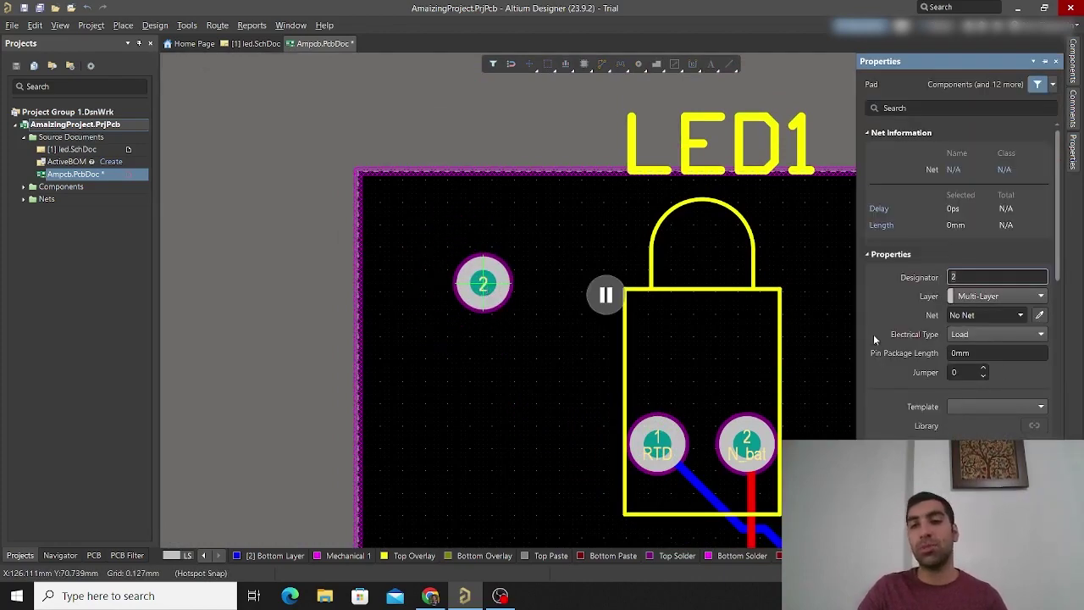
scroll(989, 384, "down", 4)
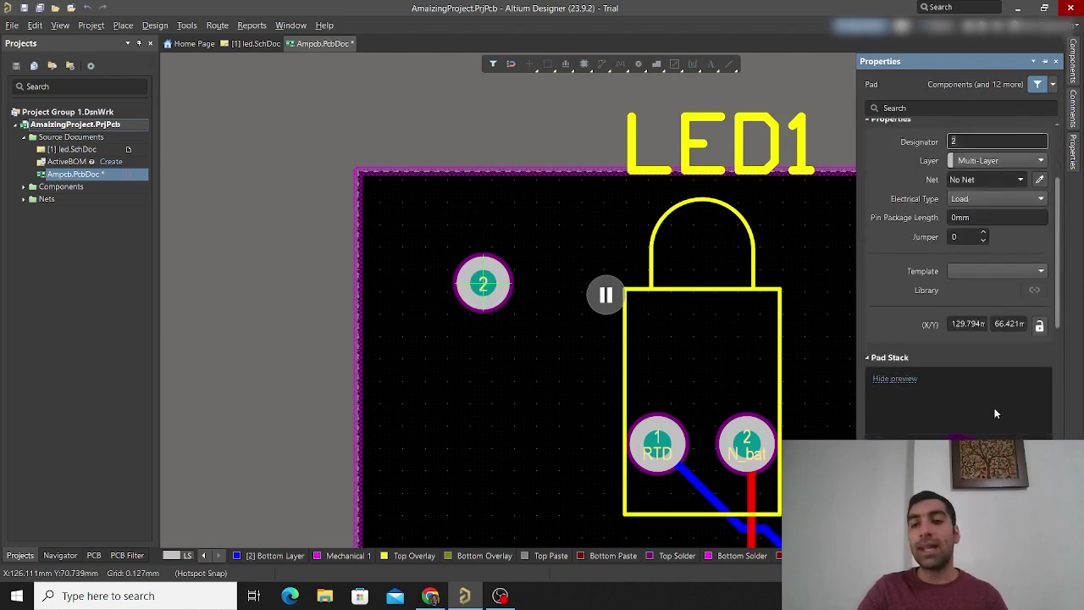
scroll(995, 409, "down", 1)
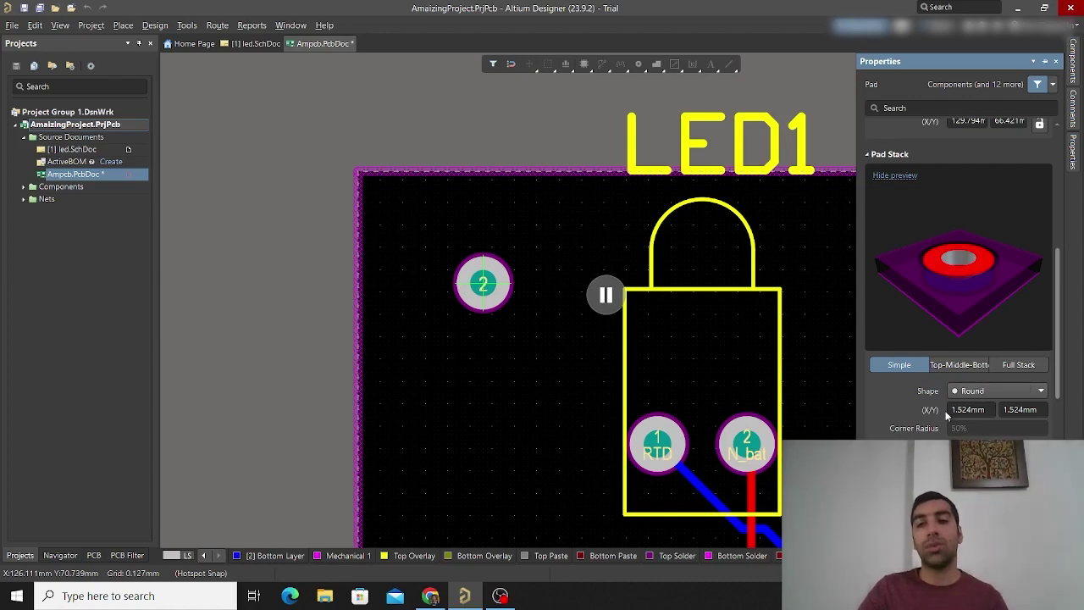
left_click(978, 410)
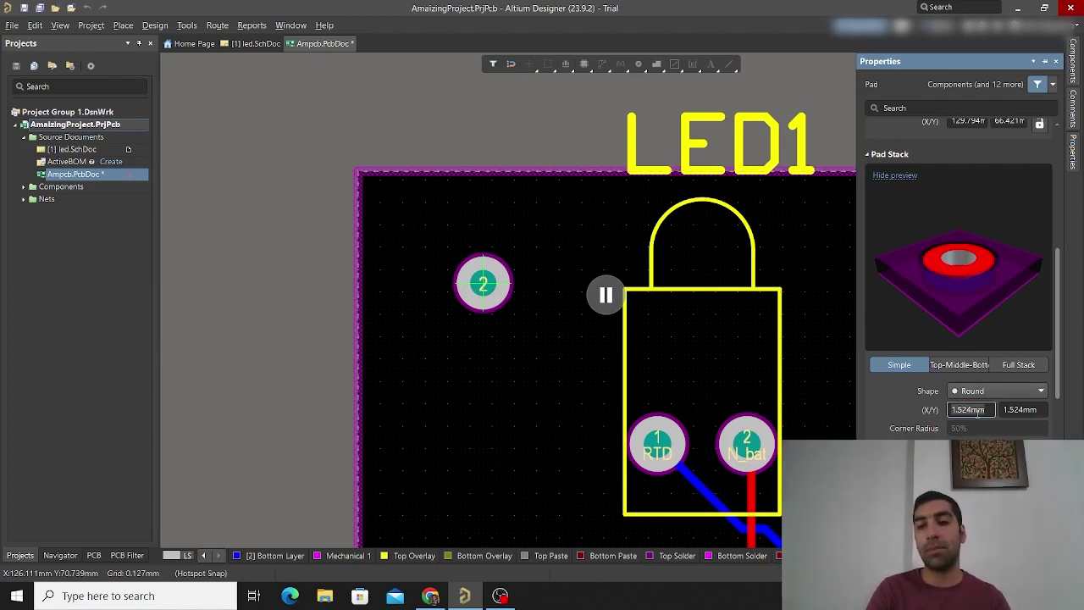
type("5")
left_click(1027, 408)
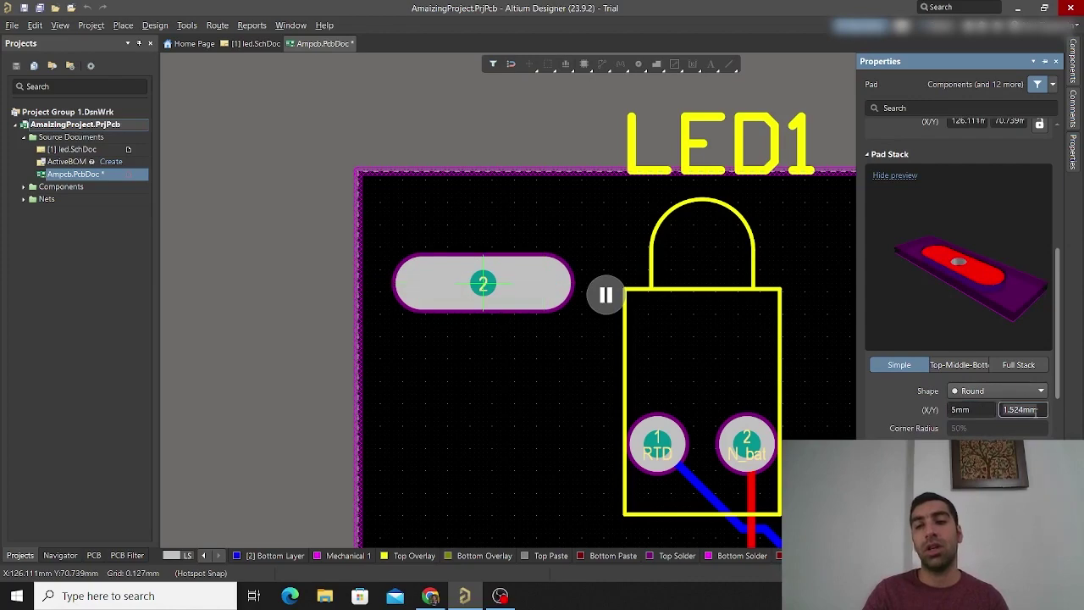
type("5")
key("Return")
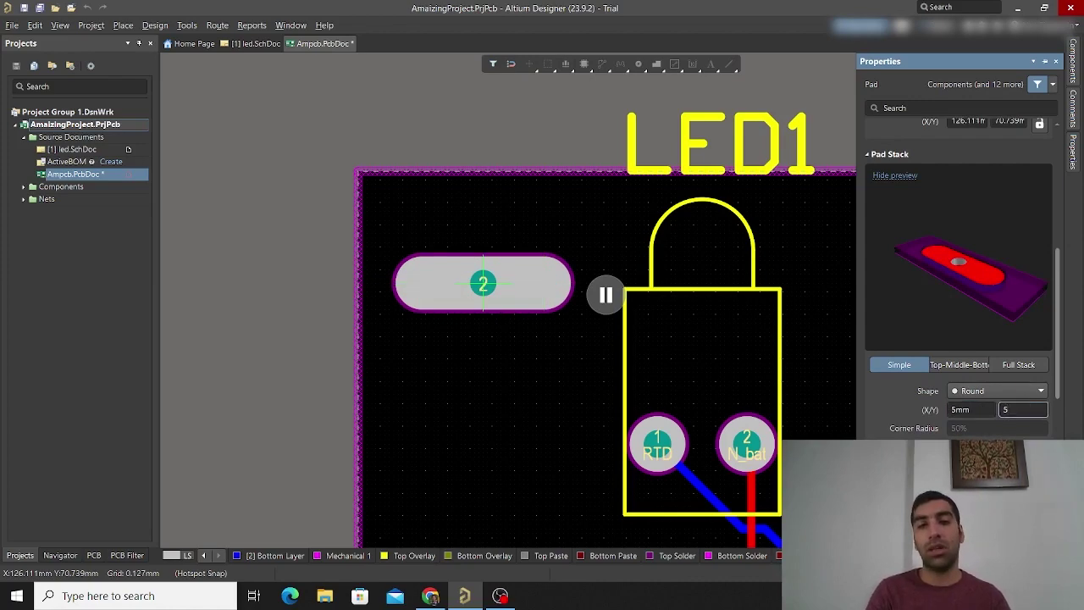
left_click_drag(483, 286, 541, 297)
Try a Y size of 4 mm for the pad, and undo the change
scroll(970, 376, "down", 5)
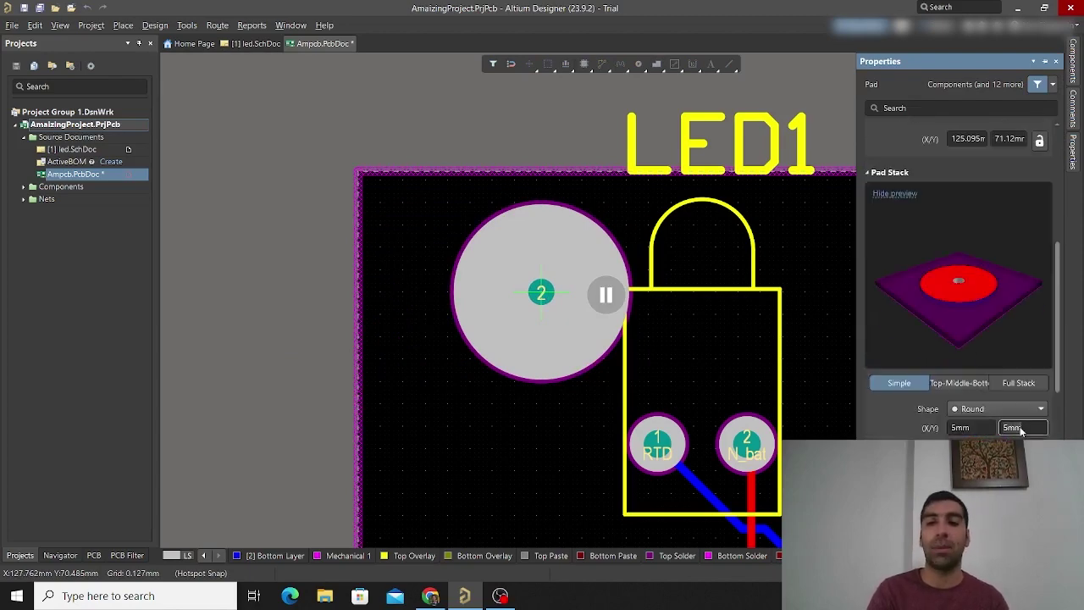
left_click(1022, 428)
type("4")
left_click(542, 295)
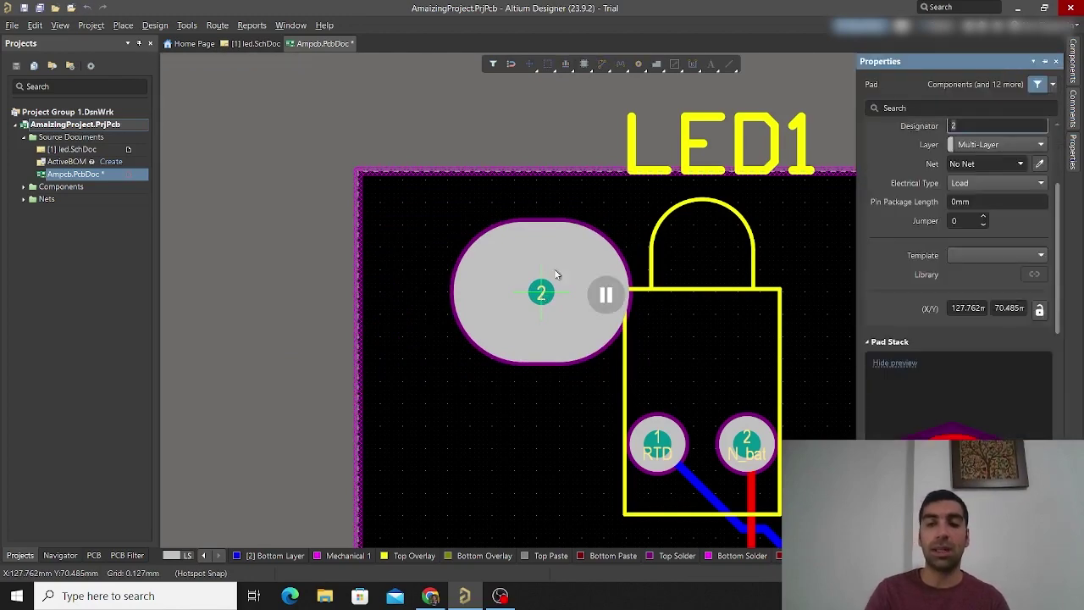
scroll(957, 381, "down", 3)
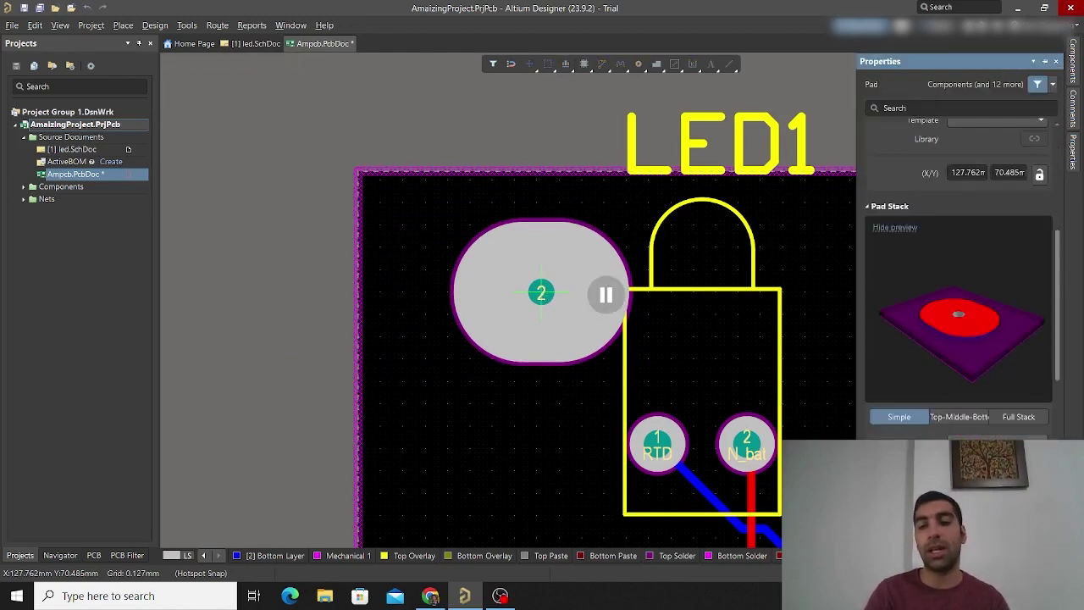
key("ctrl+z")
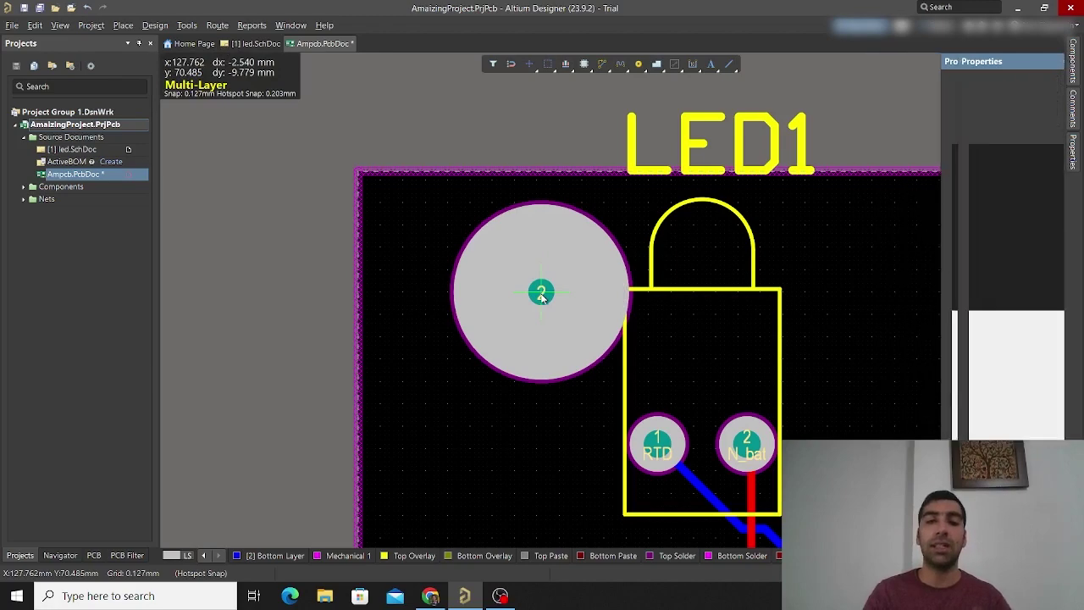
Enlarge the round hole of the 5 mm pad for use as a mounting hole
double_click(542, 295)
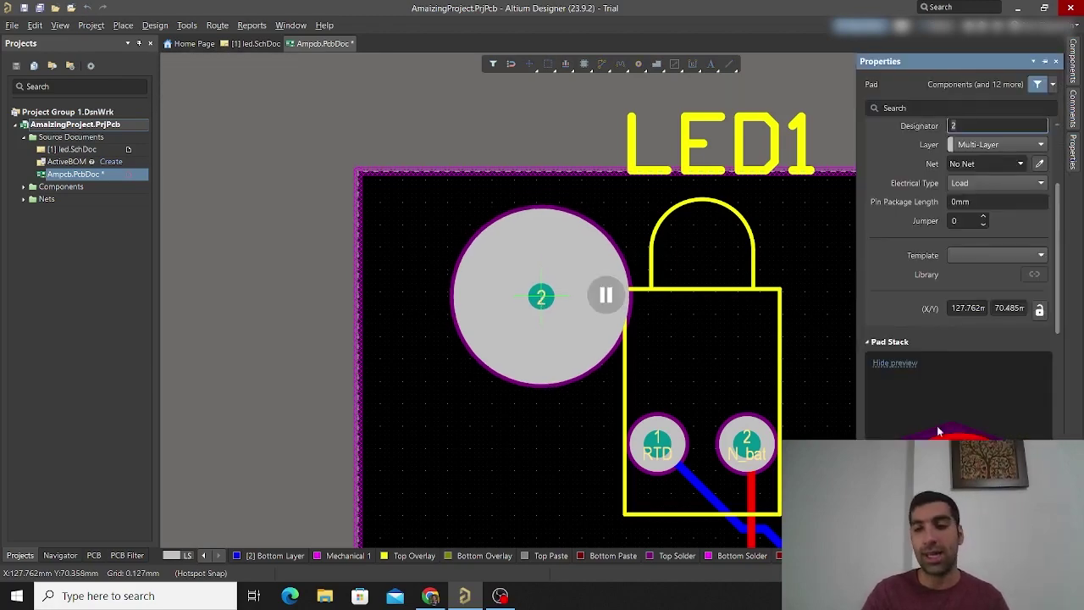
scroll(889, 432, "down", 2)
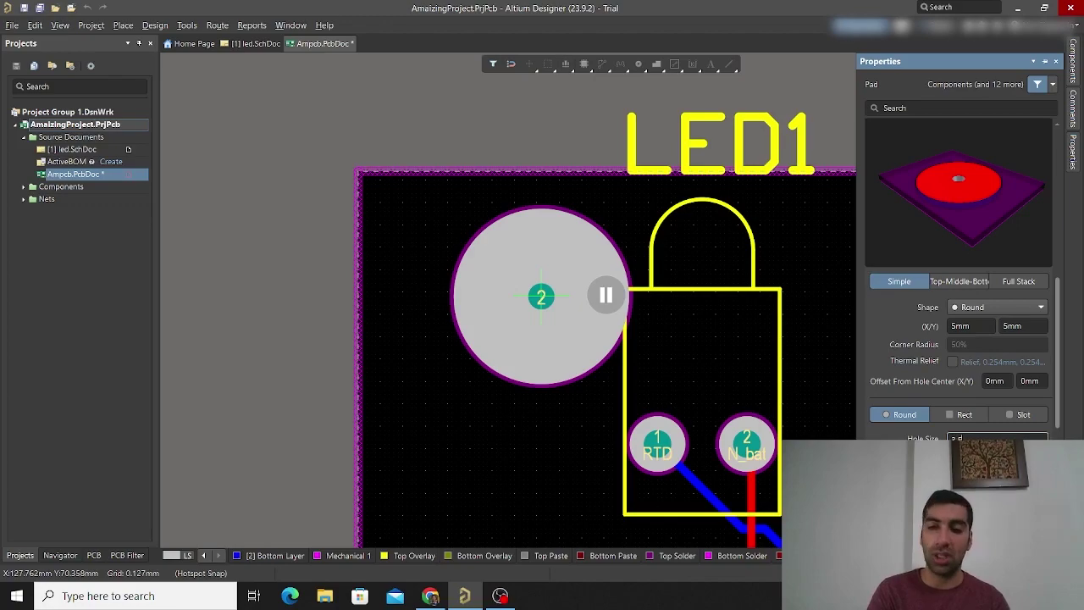
key("Return")
left_click_drag(548, 287, 502, 340)
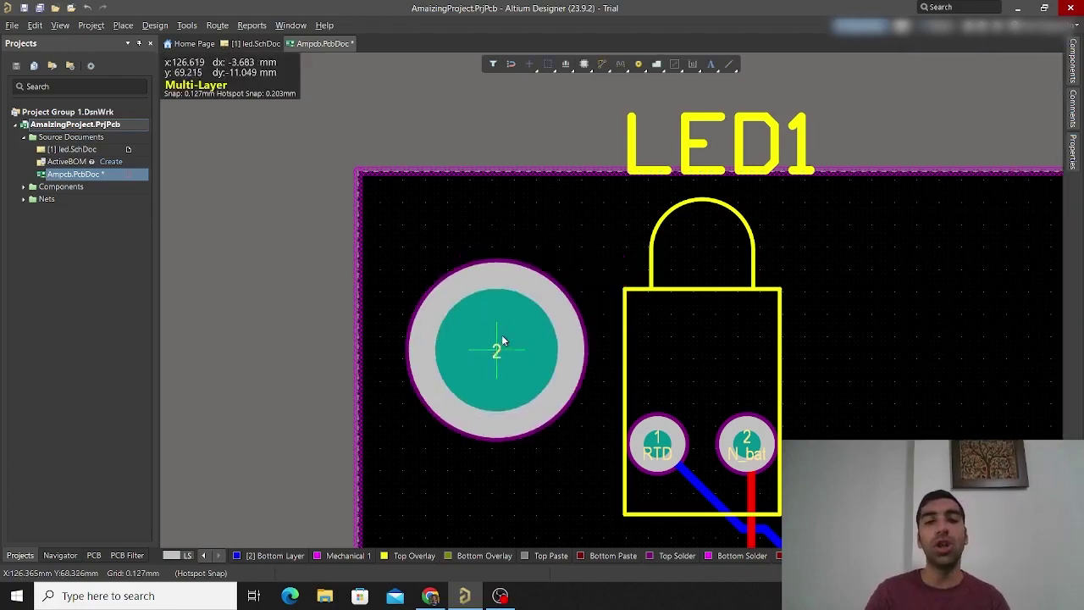
Place the large-hole pad in each of the board's four corners, and end pad placement
key("Escape")
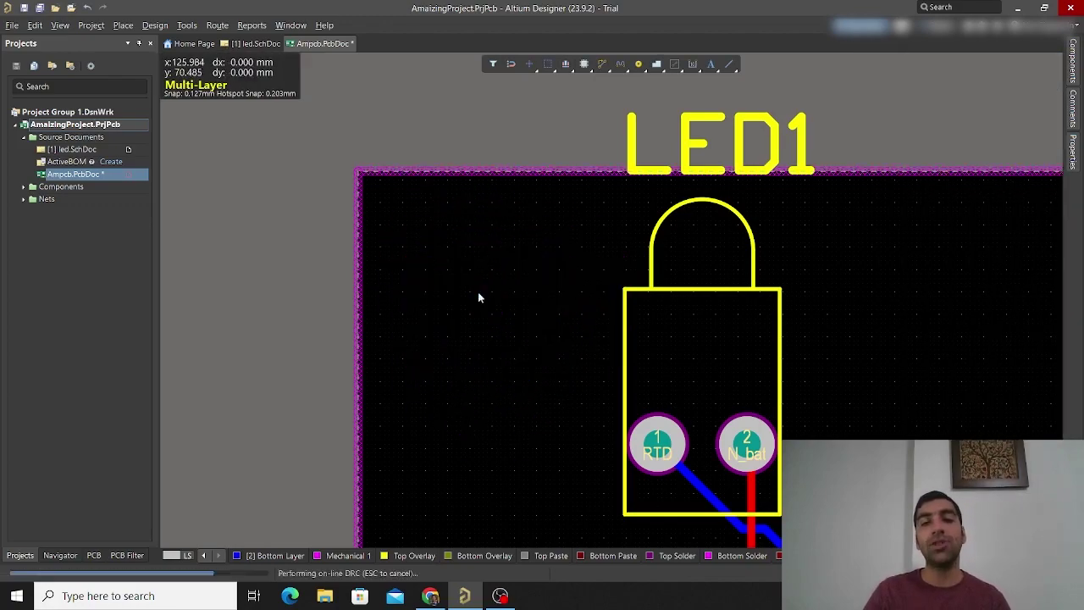
left_click(479, 298)
scroll(610, 322, "down", 3, "ctrl")
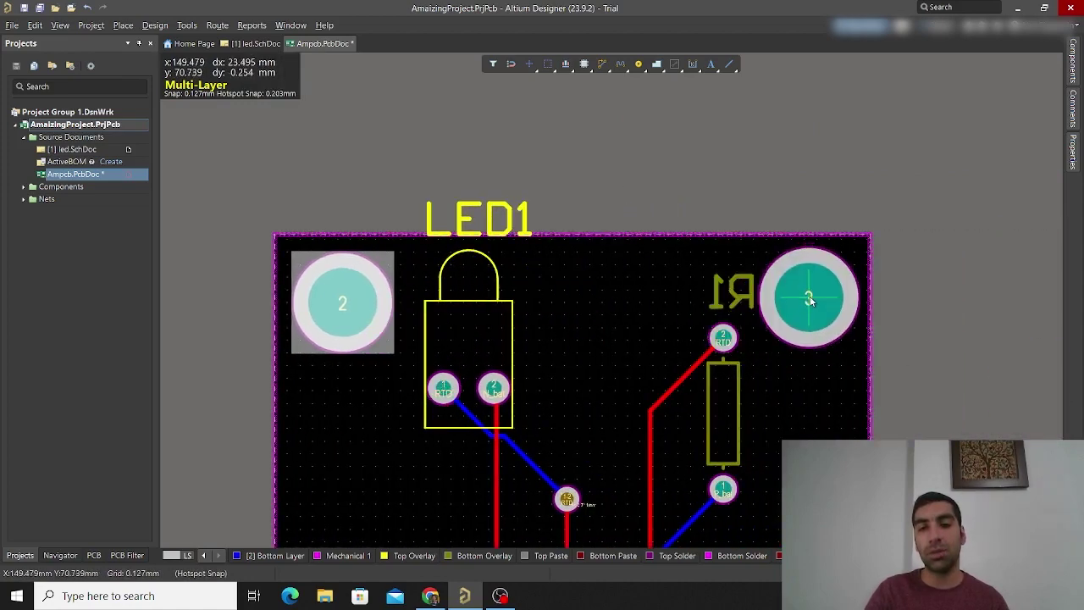
left_click(809, 298)
scroll(804, 316, "down", 4)
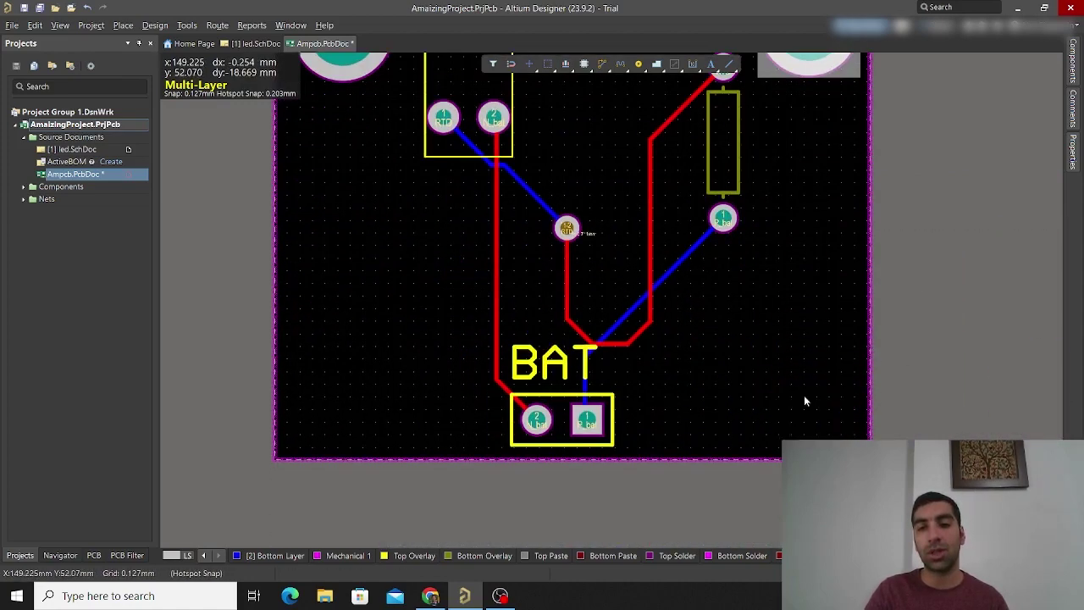
left_click(804, 399)
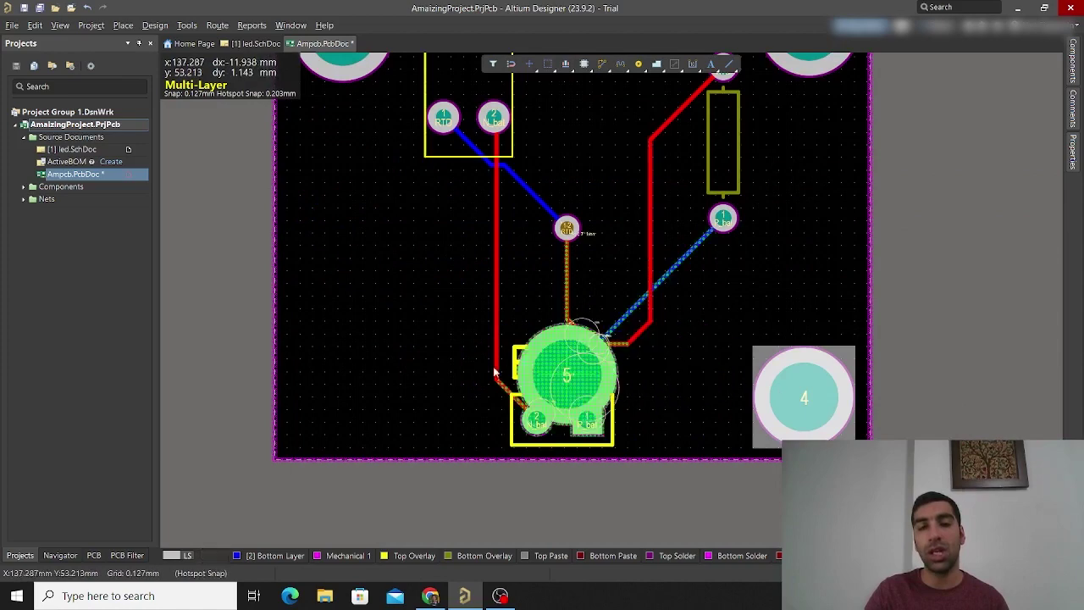
left_click(337, 400)
right_click(430, 294)
right_click(408, 318)
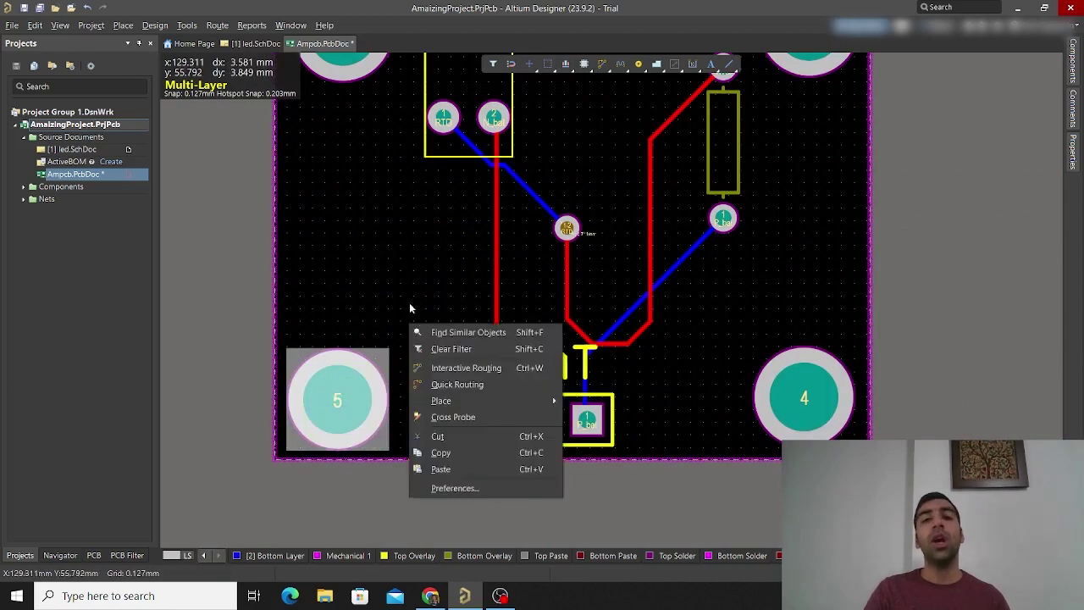
key("Escape")
scroll(358, 245, "down", 3, "ctrl")
scroll(424, 348, "up", 2)
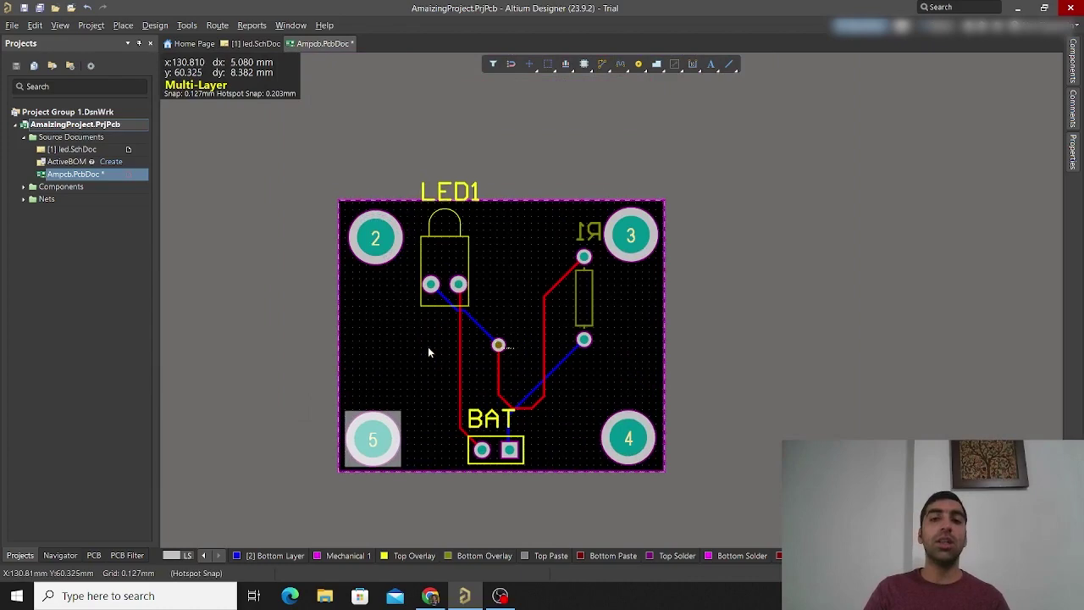
left_click(380, 327)
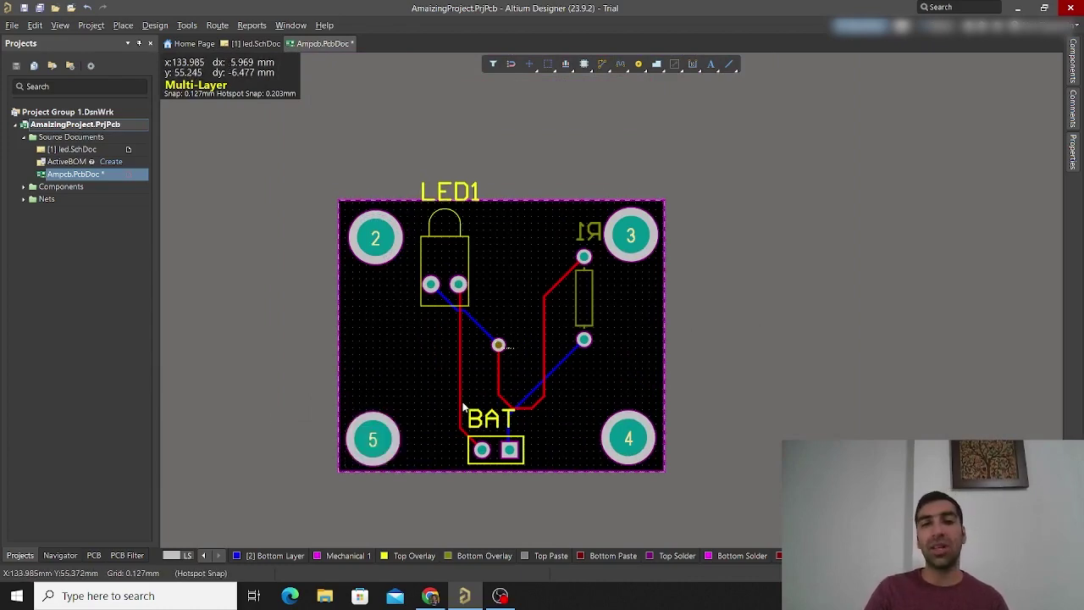
Move pad 2 down along the board's left edge, beside the lower part of LED1
scroll(447, 284, "up", 3, "ctrl")
scroll(449, 289, "down", 2, "ctrl")
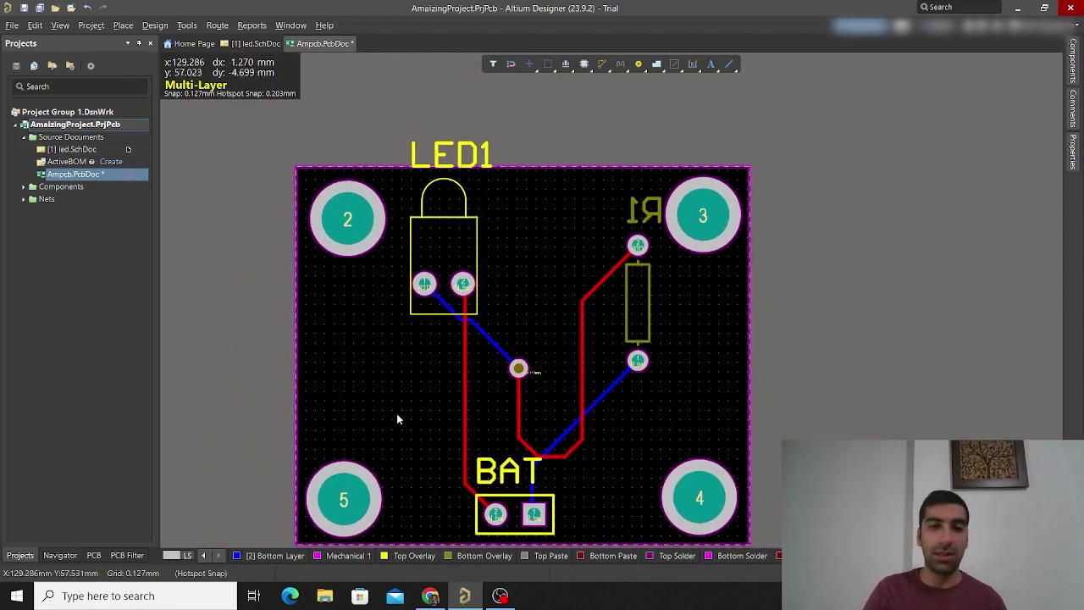
left_click_drag(348, 227, 344, 308)
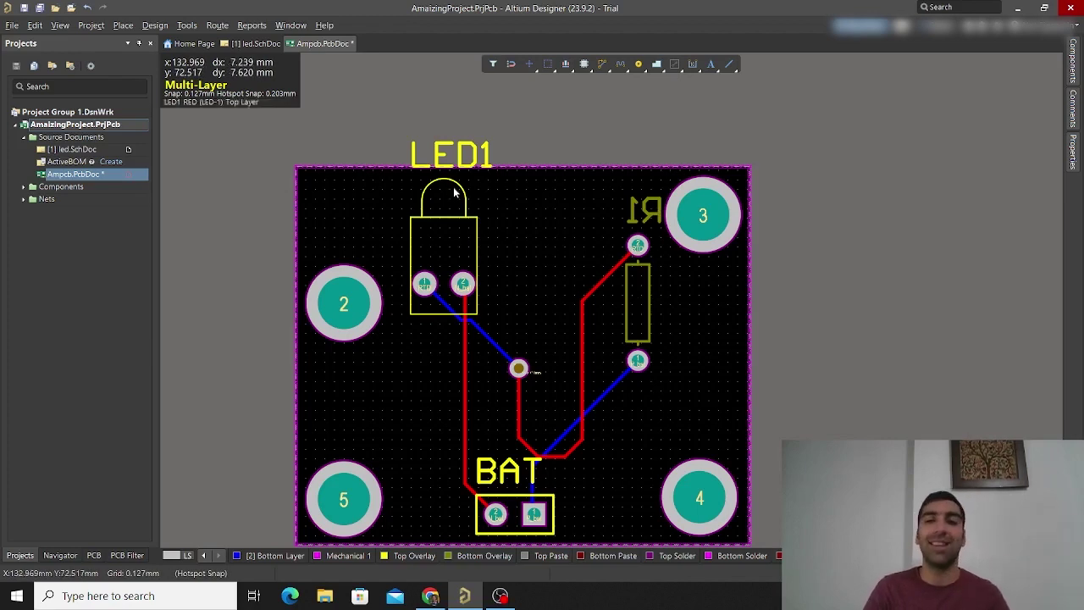
Select pads 2 and 3 together, try aligning them to the right, and undo the alignment
left_click(352, 309)
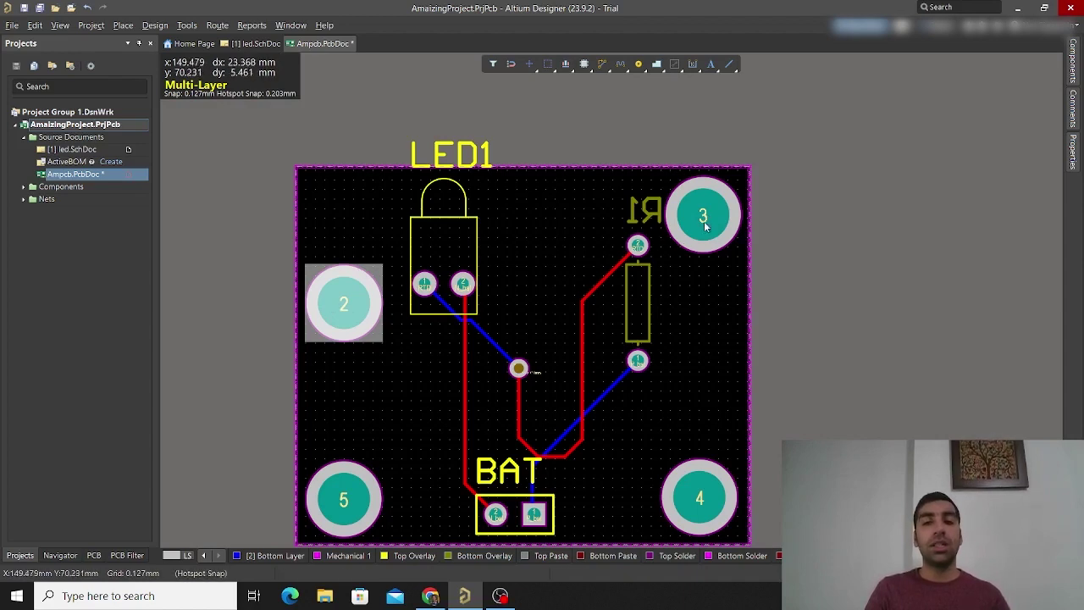
left_click(710, 241, "shift")
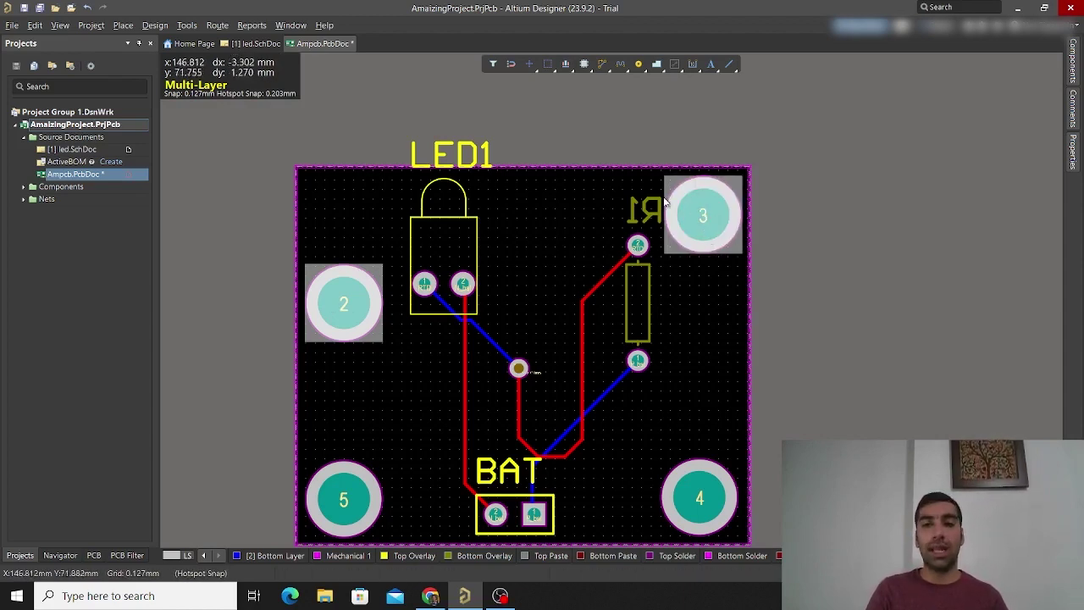
right_click(695, 218)
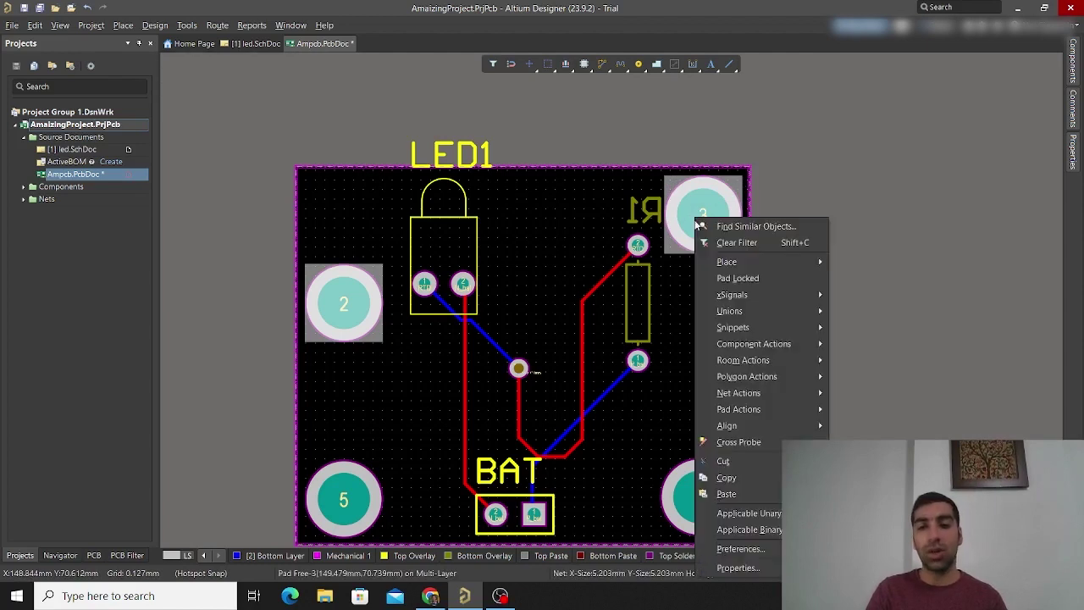
mouse_move(743, 432)
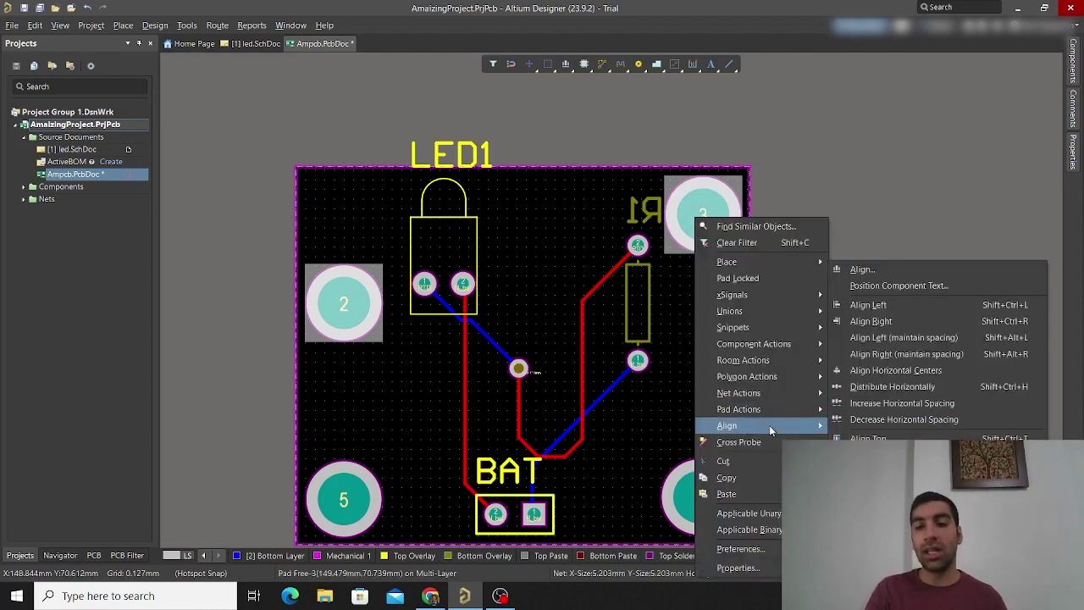
left_click(893, 328)
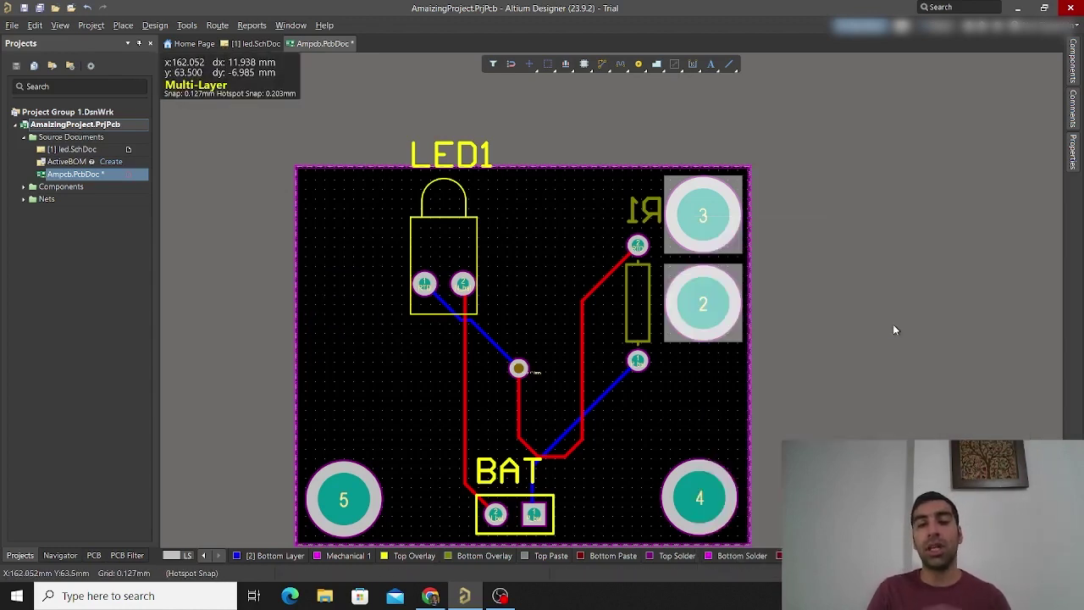
key("ctrl+z")
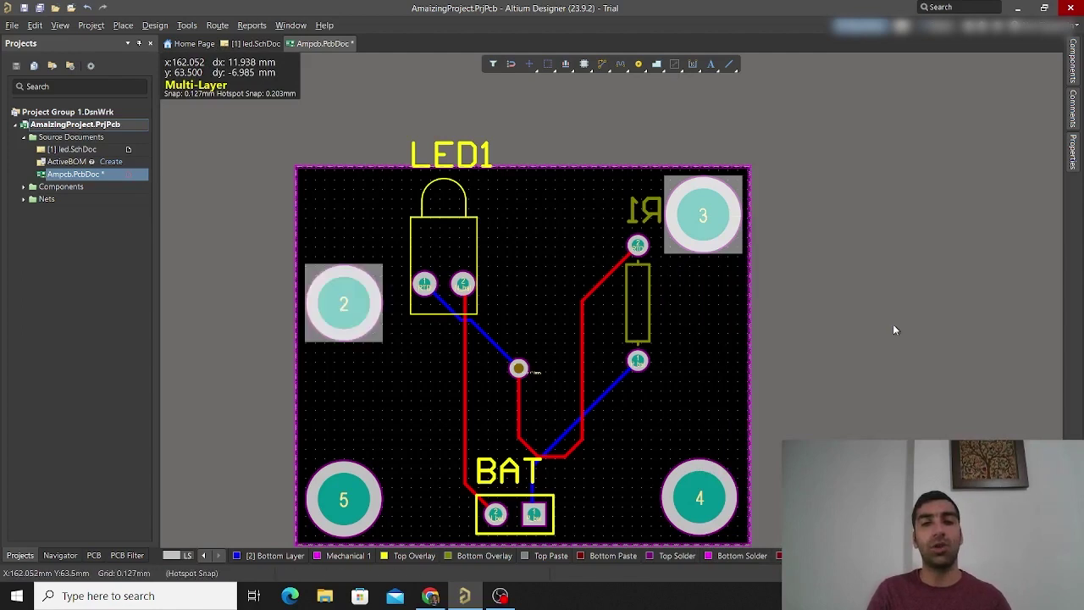
Align the selected pads 2 and 3 with Align Top so they sit level near the board's upper edge
right_click(705, 222)
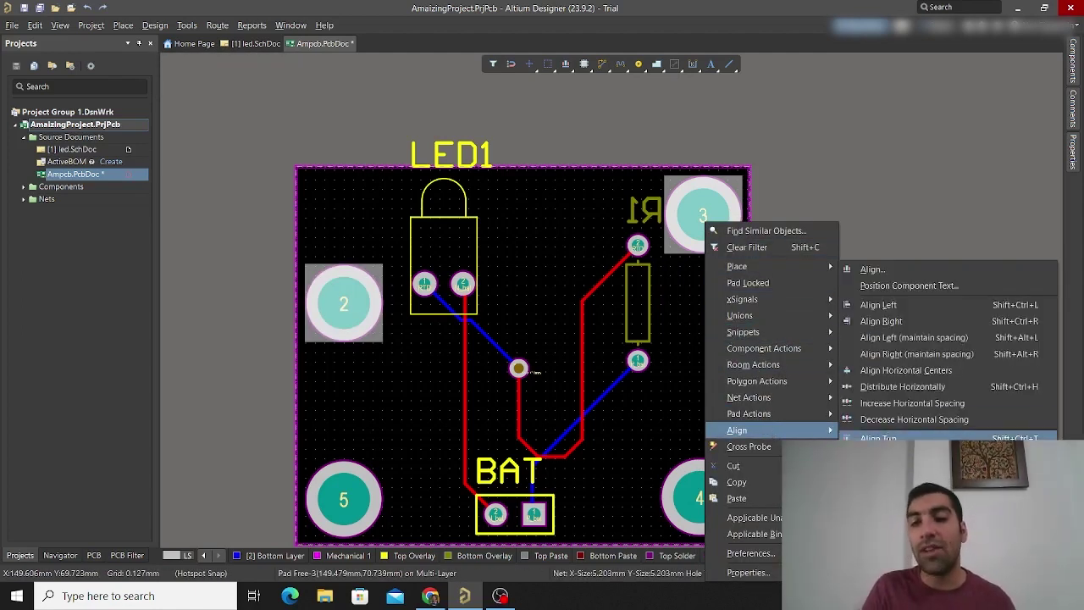
left_click(878, 438)
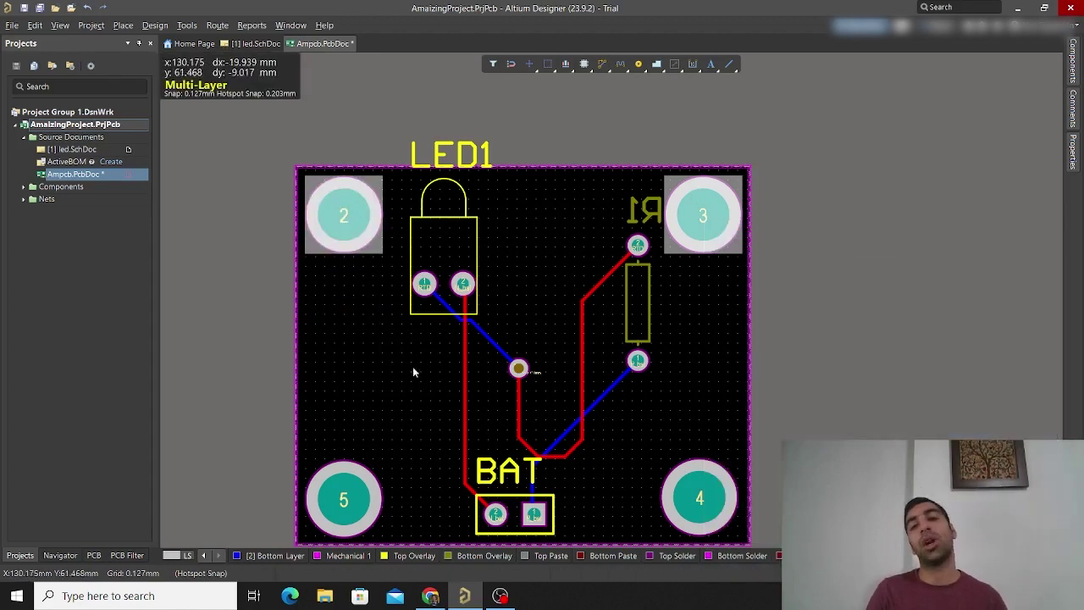
Select pads 2 and 3 together again and open the available actions for the selection
left_click(359, 510)
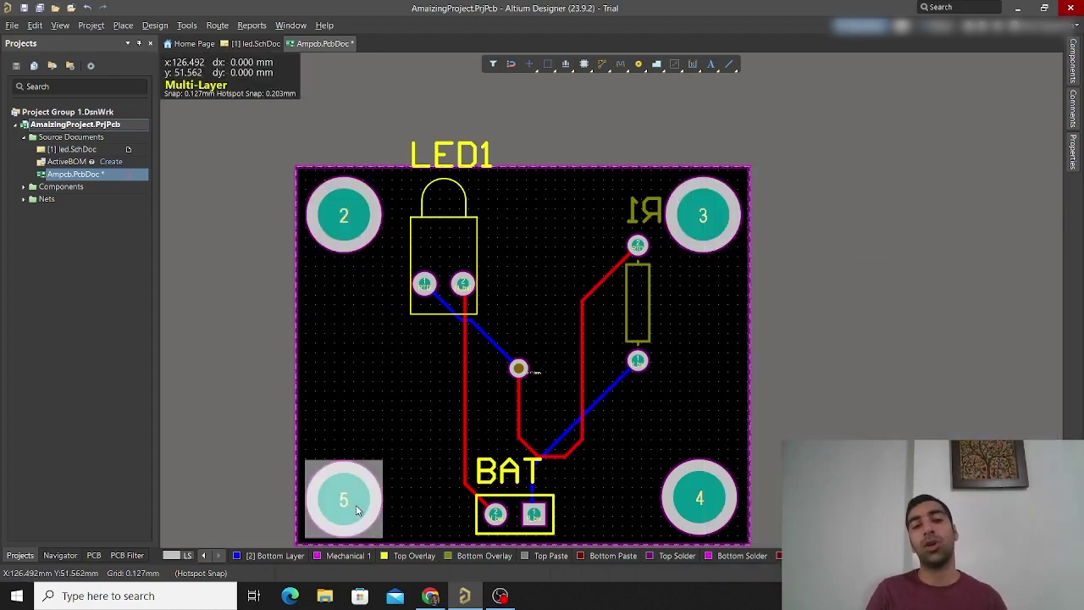
left_click(330, 199)
left_click(697, 212, "shift")
right_click(694, 209)
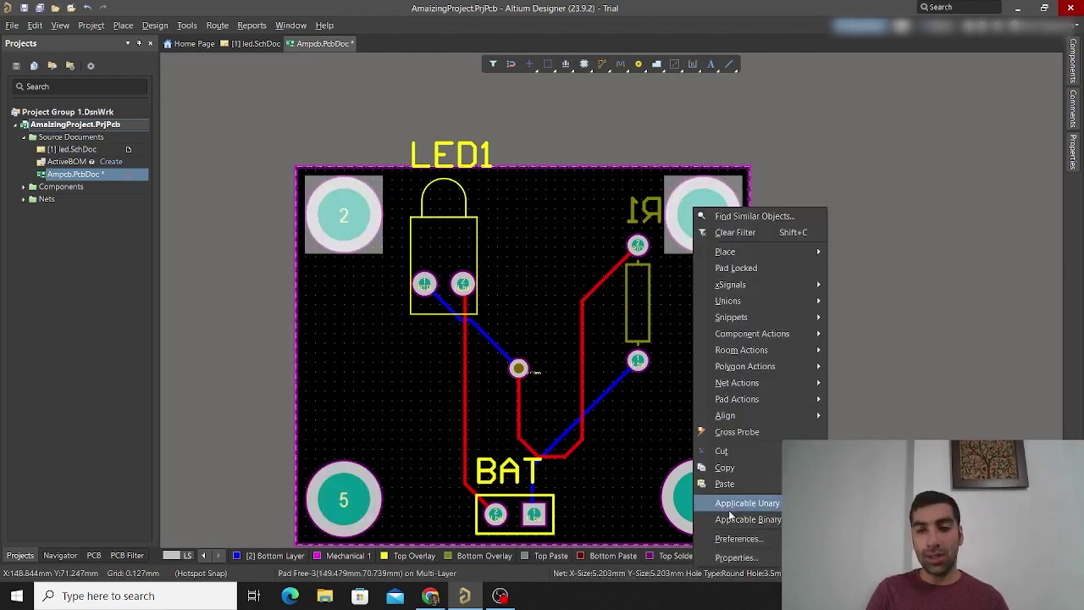